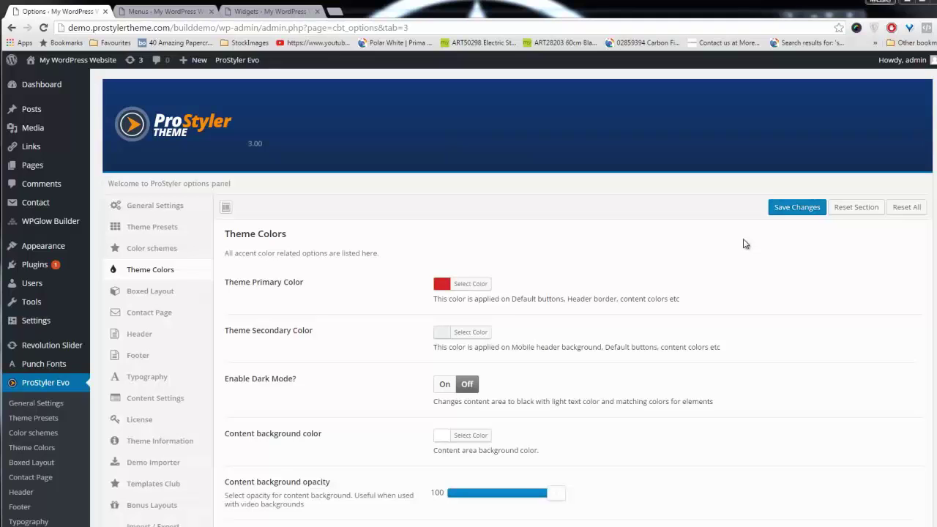
# Review the Theme Primary Color value in the theme options and the Home item's settings in the main menu.
pyautogui.click(470, 284)
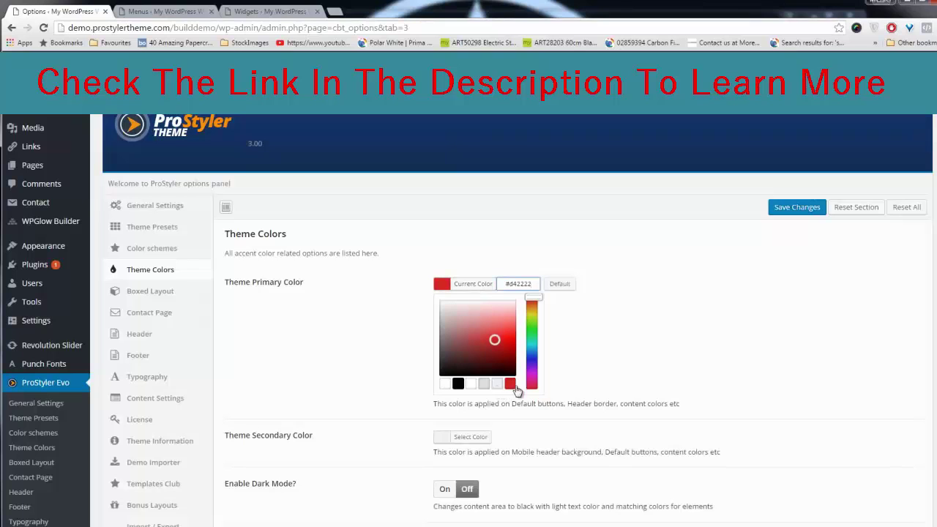
pyautogui.click(675, 364)
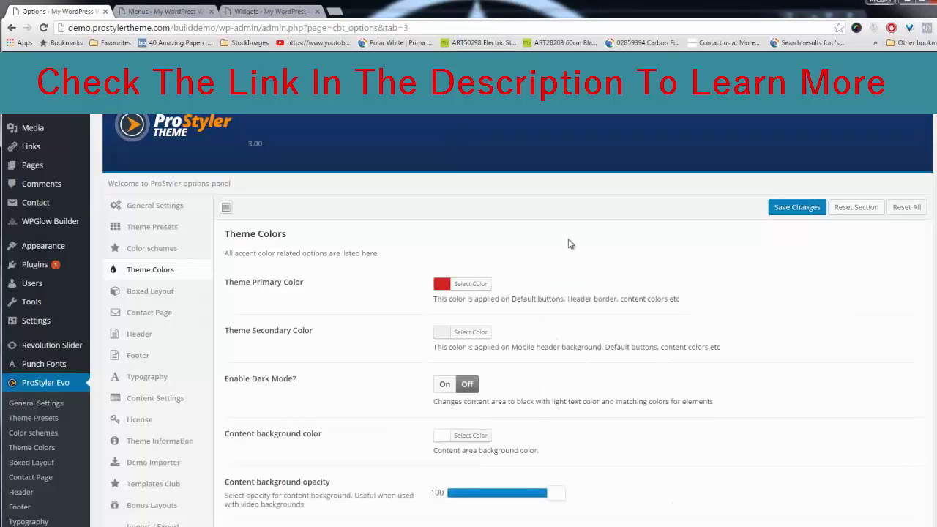
pyautogui.click(167, 11)
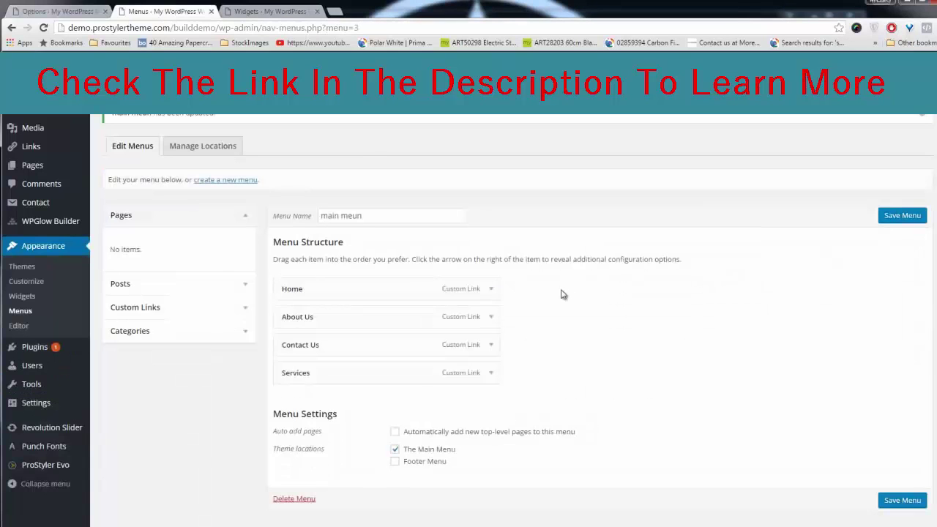
pyautogui.click(491, 289)
pyautogui.click(492, 288)
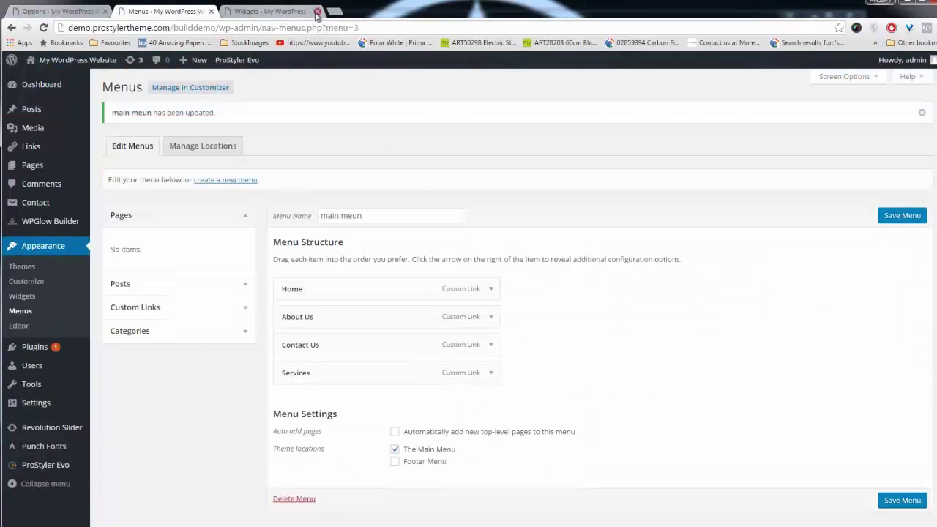
# Open the Add New page editor in five separate browser tabs.
pyautogui.moveTo(58, 165)
pyautogui.rightClick(112, 182)
pyautogui.click(124, 189)
pyautogui.rightClick(115, 185)
pyautogui.click(130, 189)
pyautogui.rightClick(120, 188)
pyautogui.click(123, 191)
pyautogui.rightClick(126, 183)
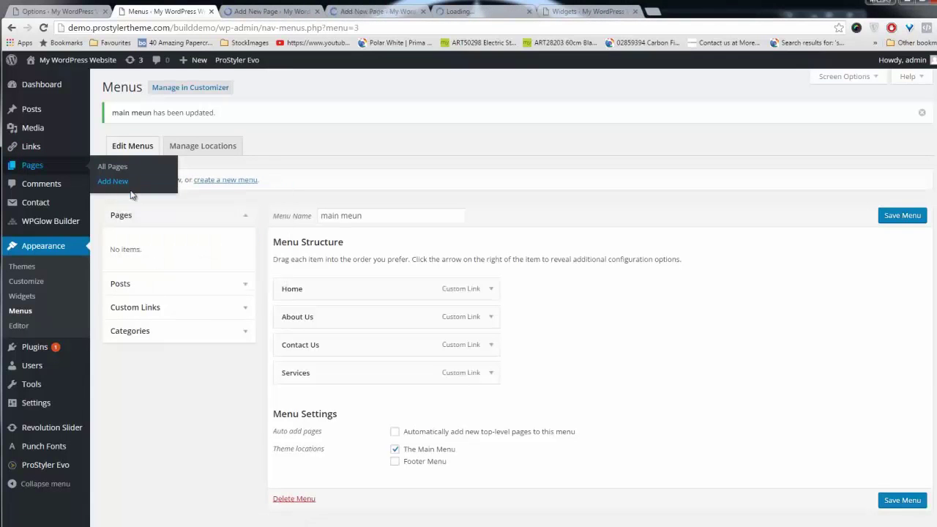
pyautogui.click(128, 190)
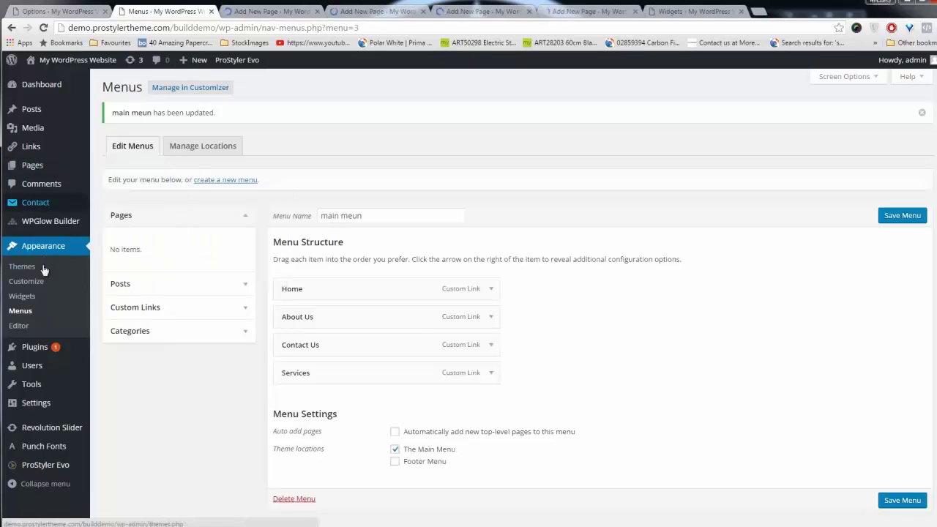
pyautogui.middleClick(114, 188)
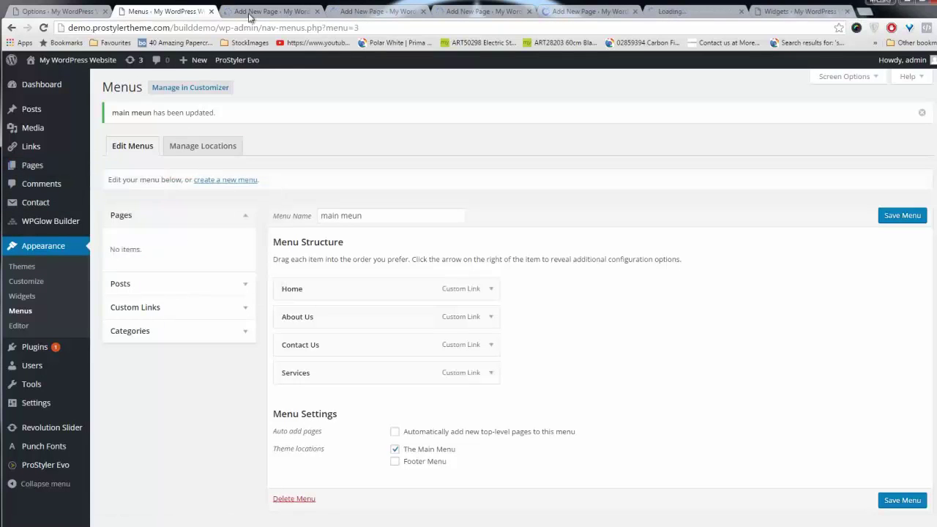
# Title the first new page "Header" and create a two-column row in it with WPGlow Builder.
pyautogui.hotkey('ctrl', 'Tab')
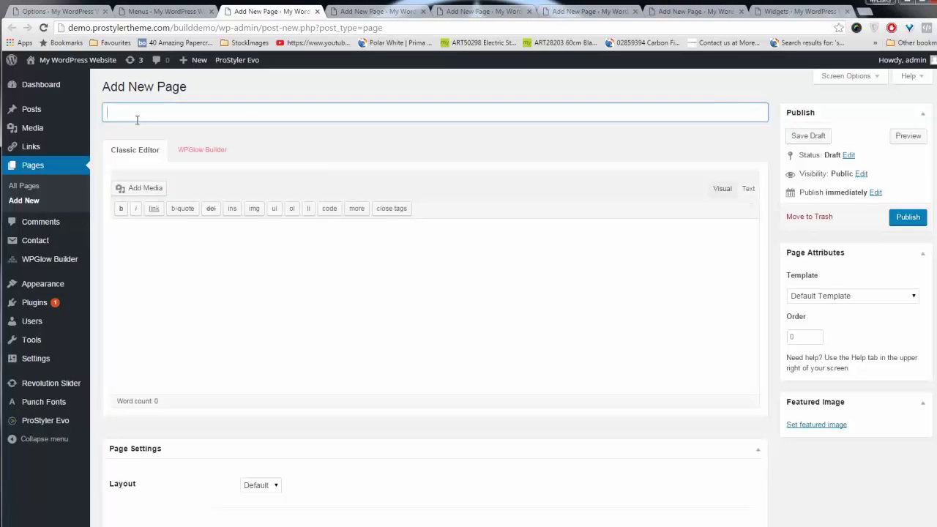
pyautogui.click(212, 153)
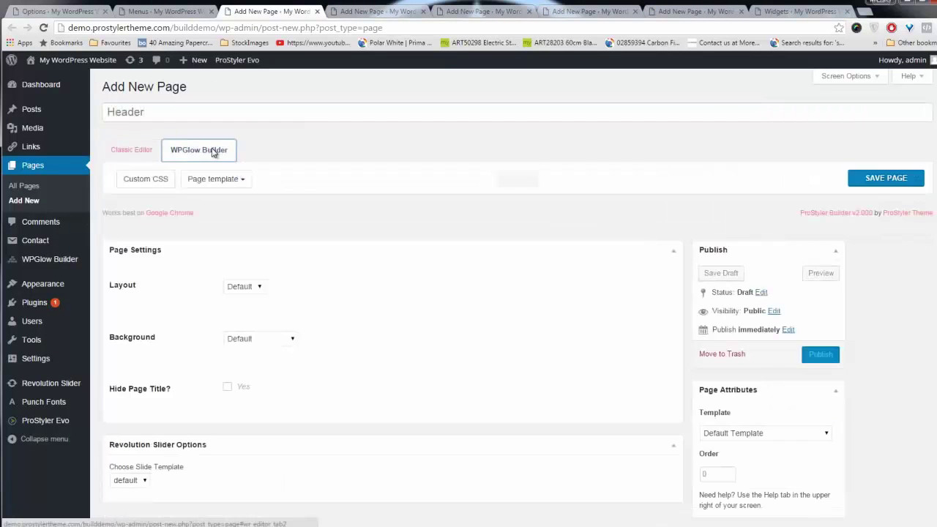
pyautogui.click(401, 264)
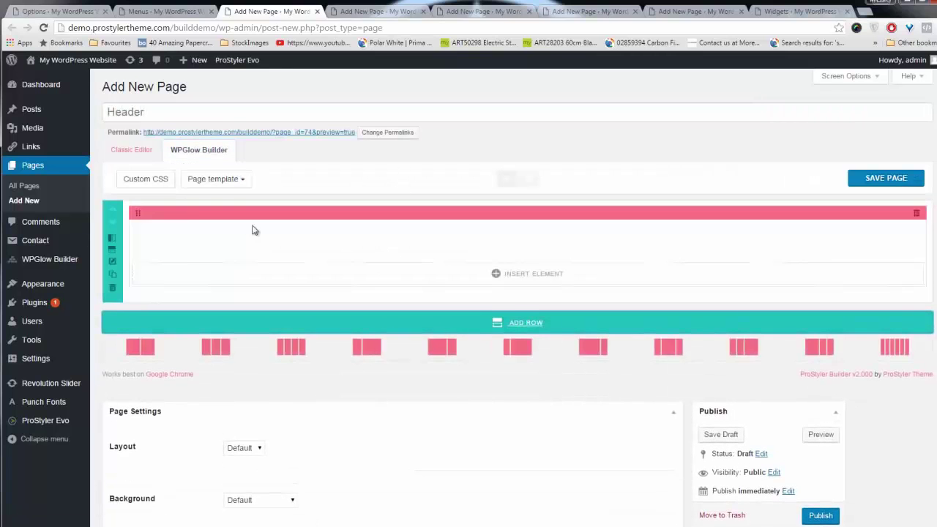
pyautogui.click(321, 256)
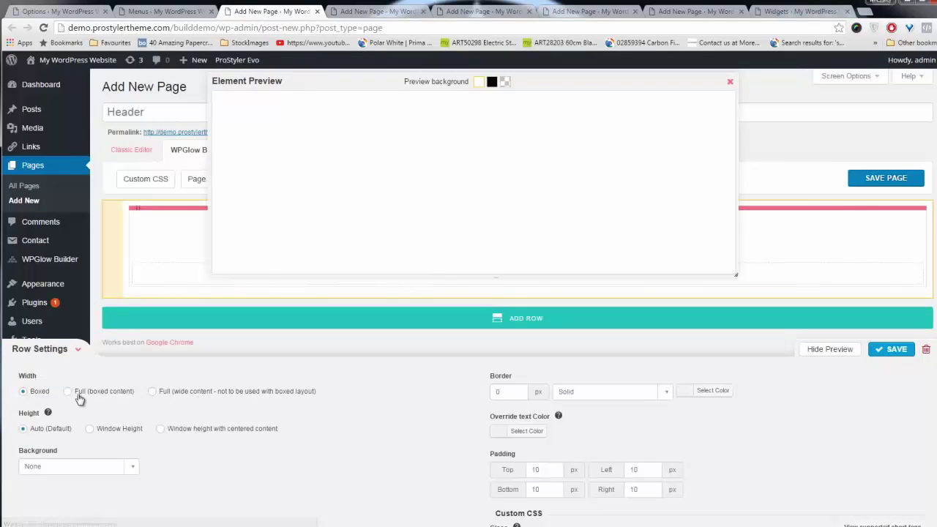
pyautogui.click(124, 468)
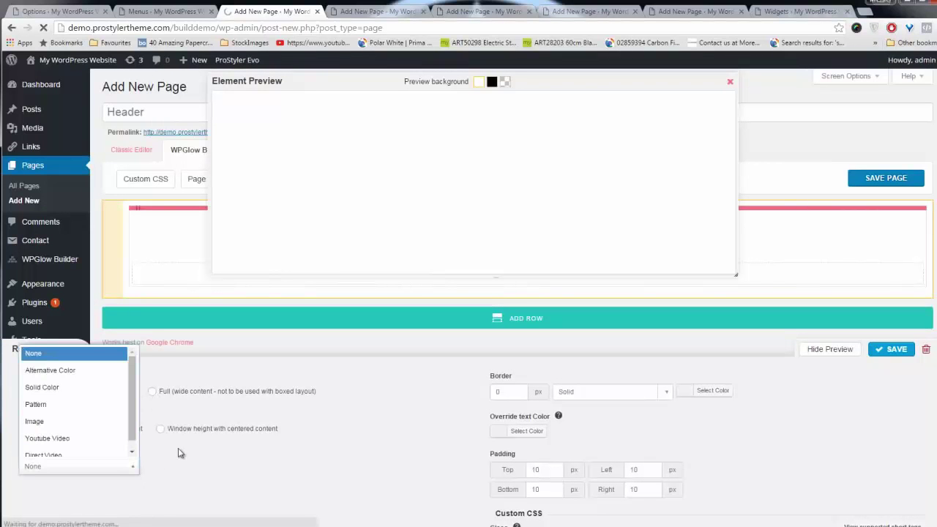
pyautogui.click(68, 423)
pyautogui.scroll(-3, 276, 480)
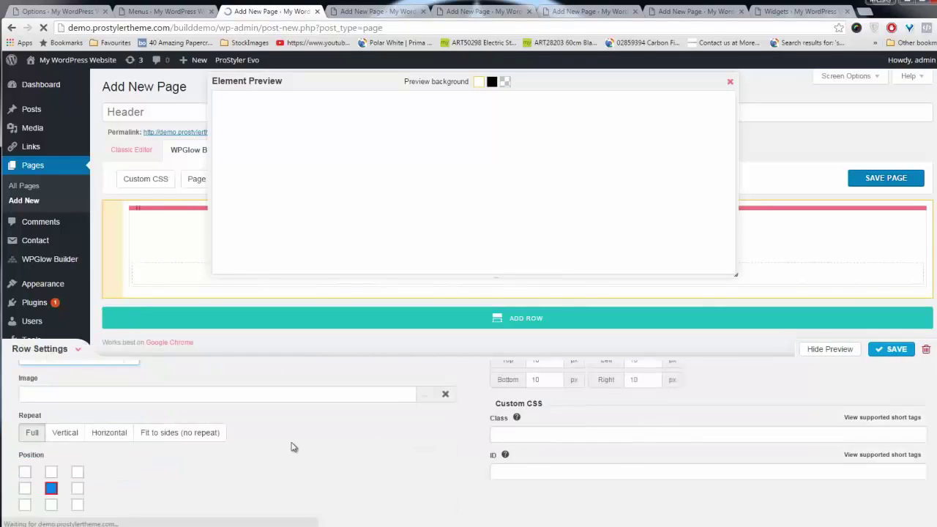
# Give the row a Solid Color background of #d42222 and save the row settings.
pyautogui.scroll(3, 290, 447)
pyautogui.click(132, 463)
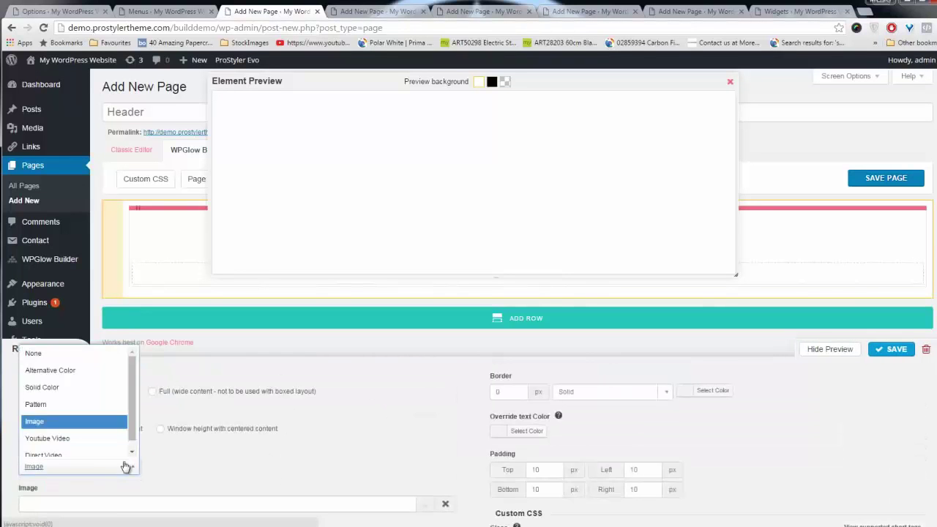
pyautogui.click(76, 382)
pyautogui.scroll(-2, 234, 466)
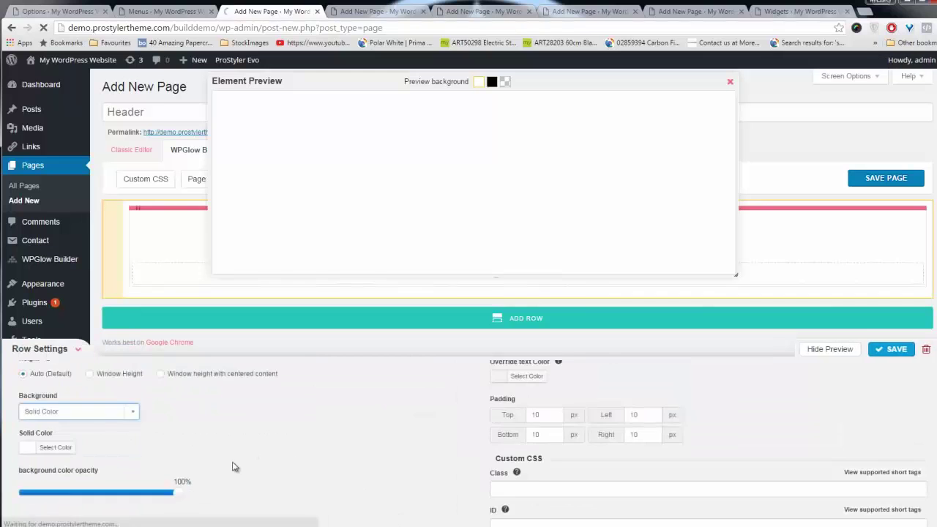
pyautogui.click(57, 448)
pyautogui.scroll(-2, 112, 462)
pyautogui.click(96, 477)
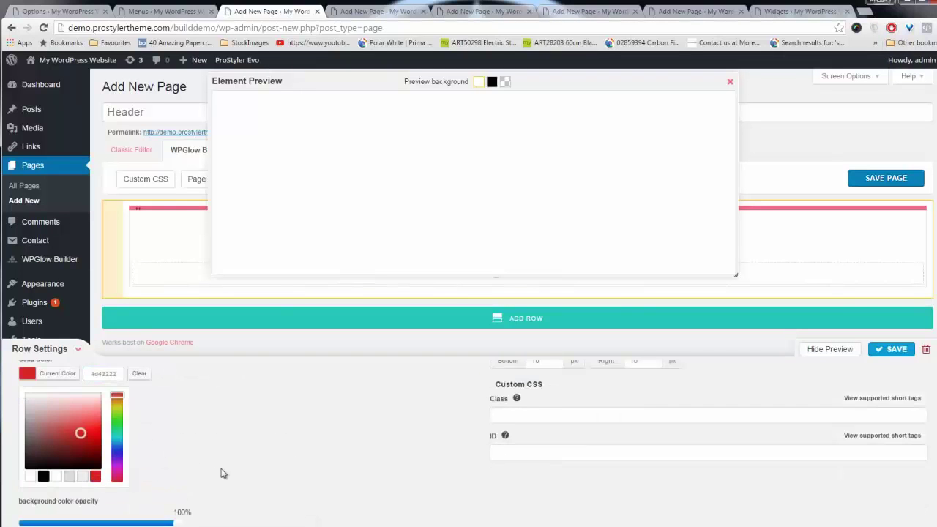
pyautogui.click(222, 473)
pyautogui.scroll(4, 264, 487)
pyautogui.click(887, 349)
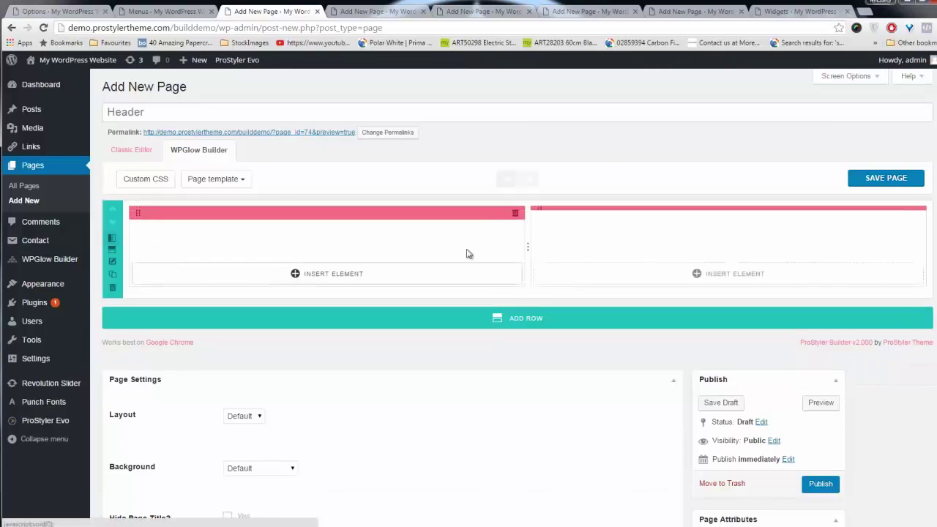
# Narrow the row's first column to about one third of the row and insert a Text element into it.
pyautogui.moveTo(525, 244); pyautogui.dragTo(364, 241)
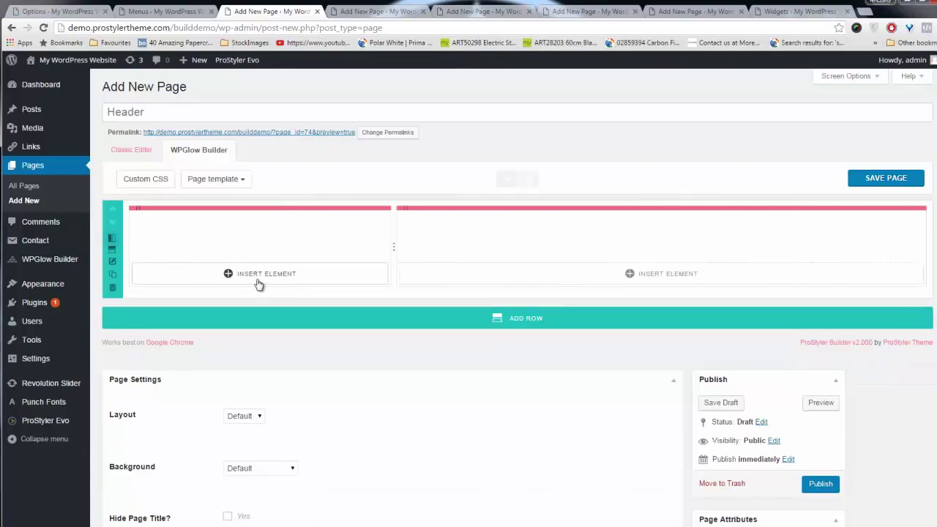
pyautogui.click(283, 281)
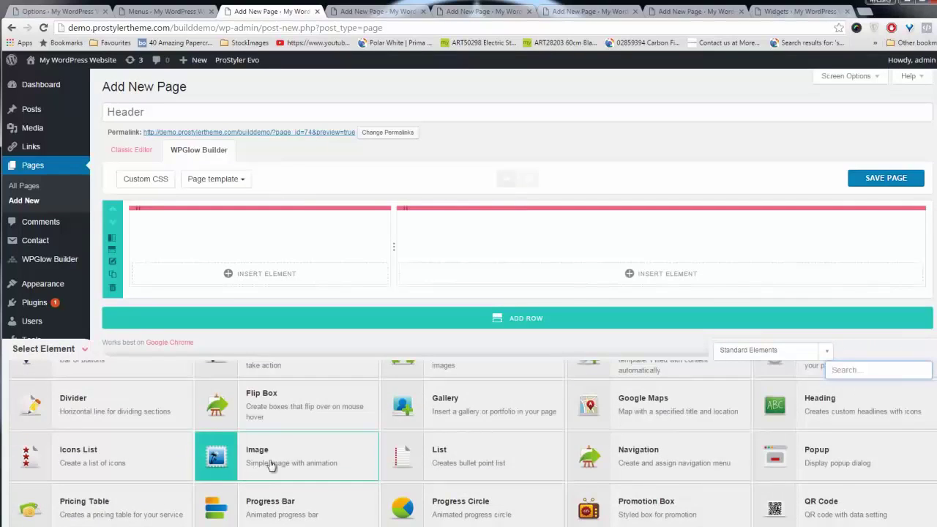
pyautogui.scroll(-2, 288, 468)
pyautogui.click(430, 503)
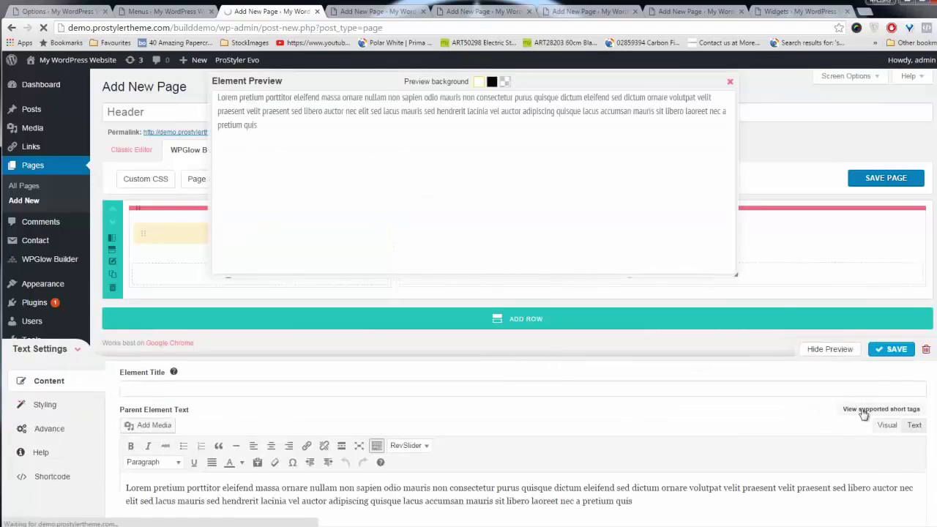
# Look up the supported short tags, replace the text element's placeholder content with {site_logo}, and save the element.
pyautogui.click(864, 412)
pyautogui.click(875, 422)
pyautogui.rightClick(851, 423)
pyautogui.click(860, 428)
pyautogui.click(914, 426)
pyautogui.moveTo(399, 477); pyautogui.dragTo(123, 466)
pyautogui.write('{site_logo}')
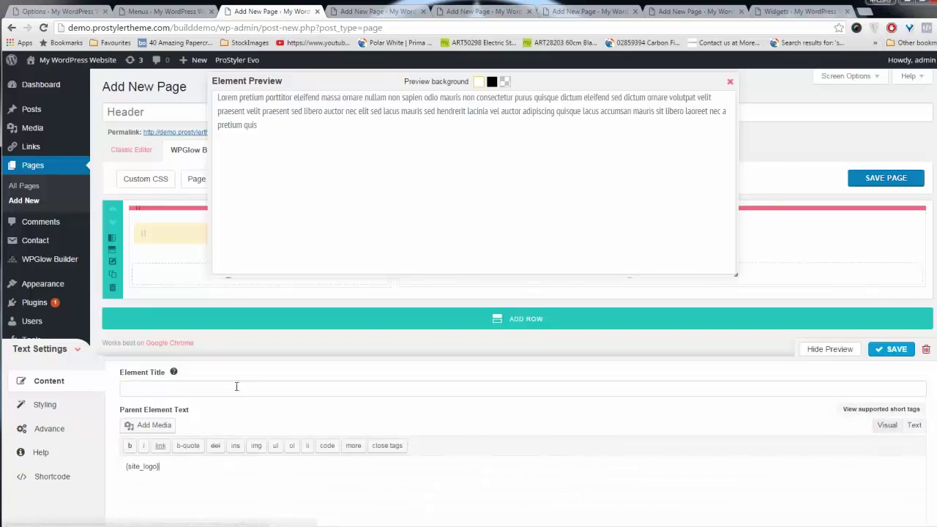
pyautogui.click(237, 385)
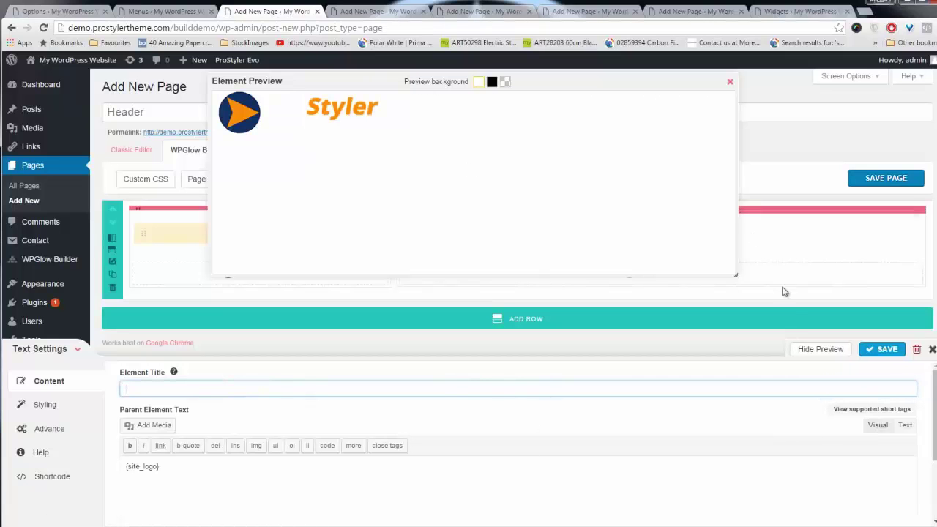
pyautogui.click(887, 349)
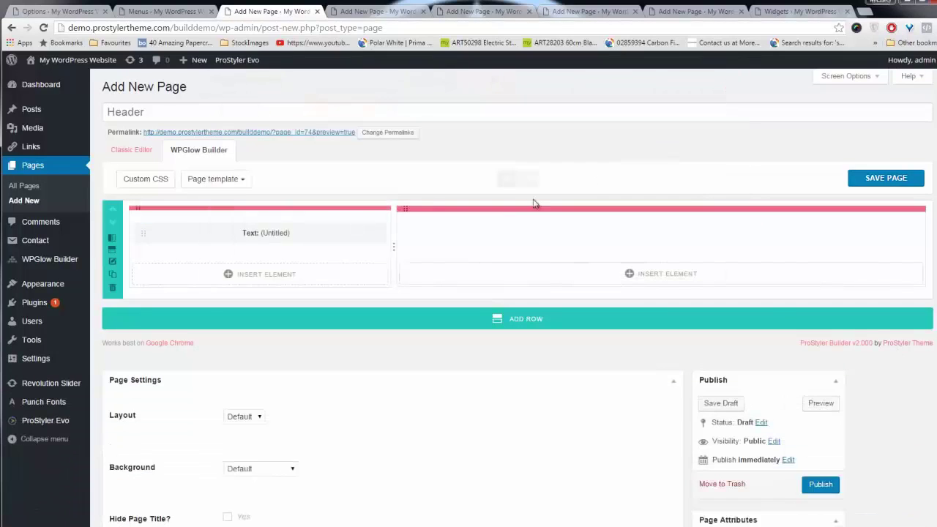
# Insert a Navigation element into the wider column and assign it The Main Menu theme location.
pyautogui.click(636, 273)
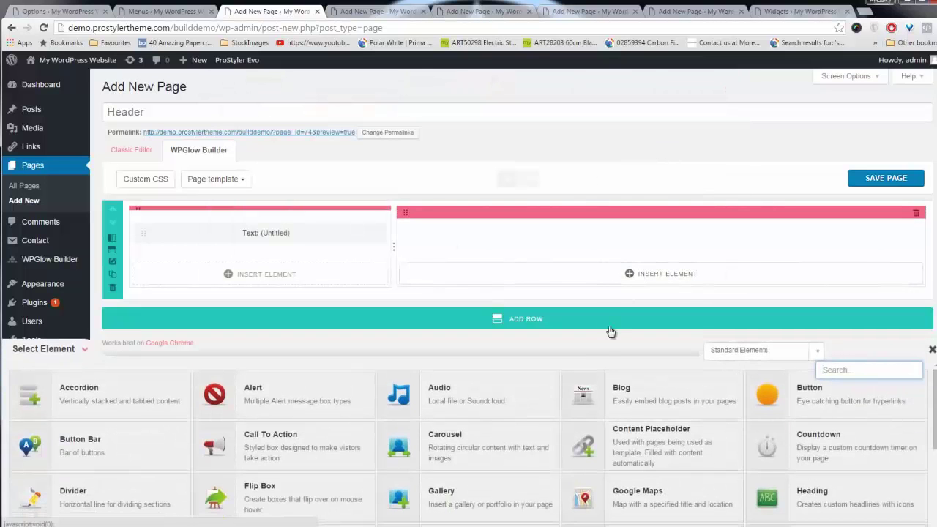
pyautogui.scroll(-1, 578, 450)
pyautogui.click(589, 439)
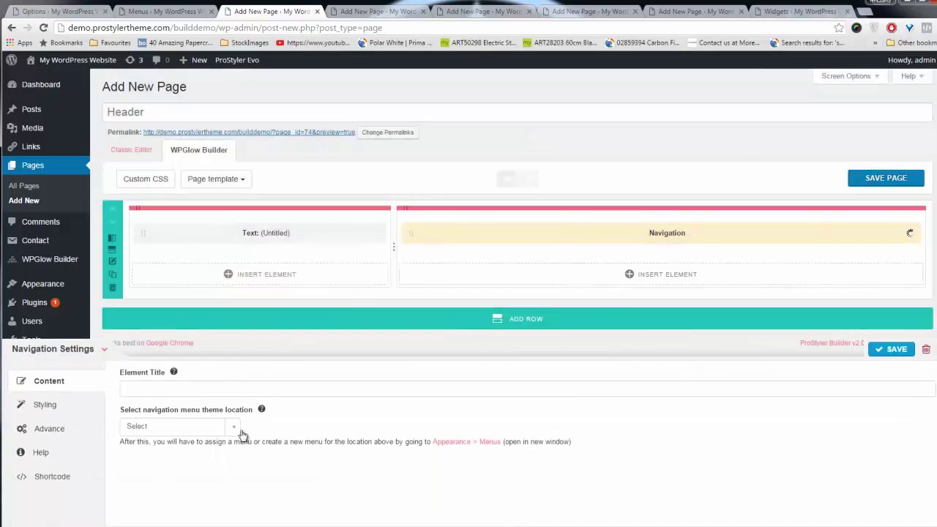
pyautogui.click(237, 428)
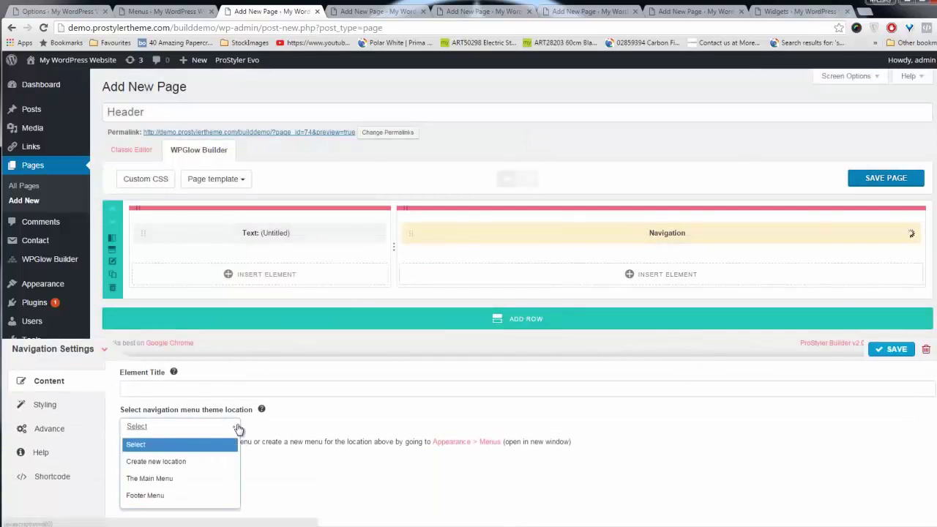
pyautogui.click(177, 479)
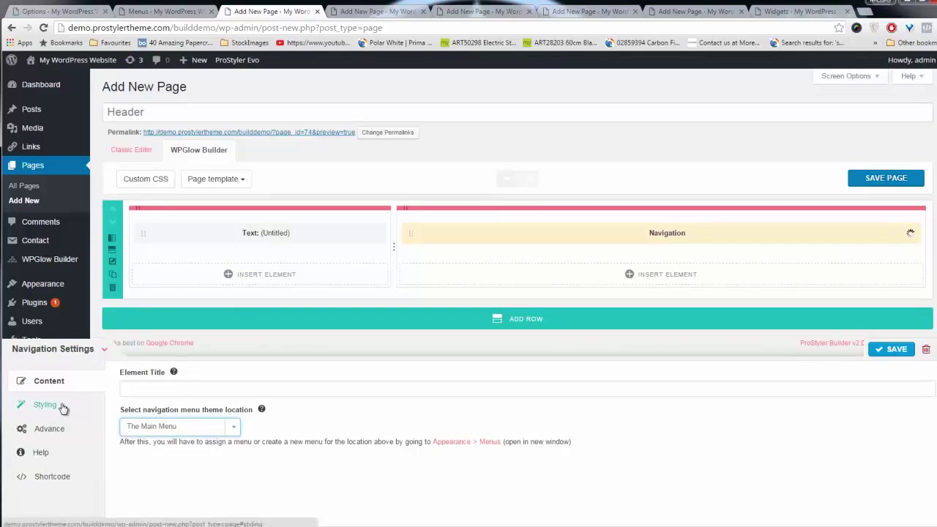
# Set the navigation element's bottom margin to 0 px and choose another menu style for it.
pyautogui.click(62, 405)
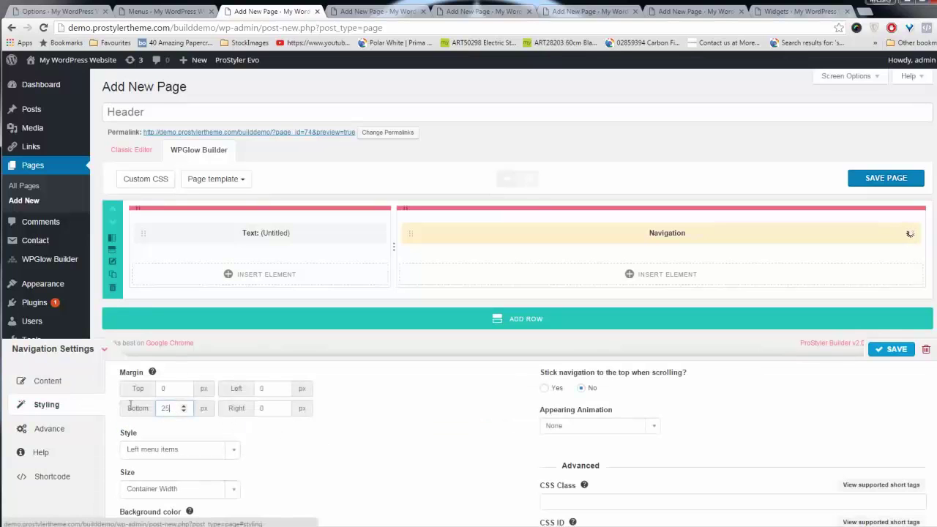
pyautogui.hotkey('ctrl', 'a')
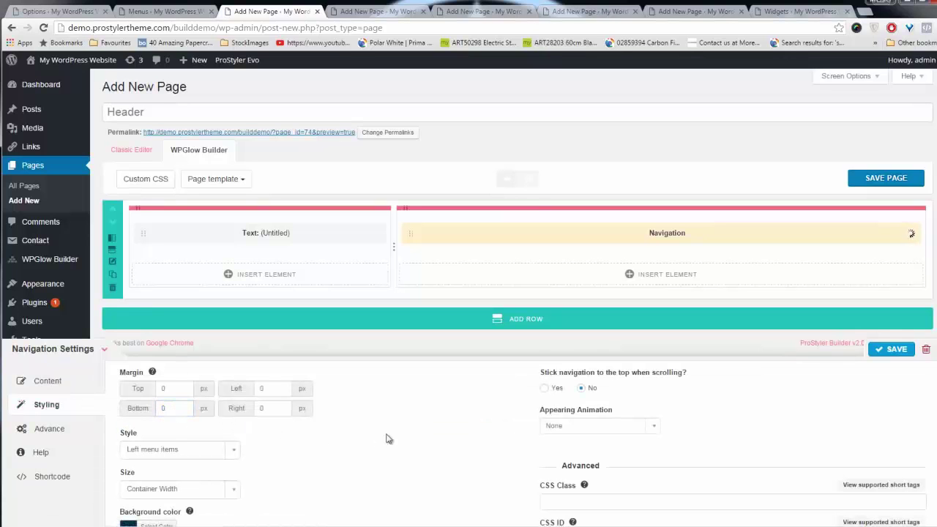
pyautogui.scroll(-1, 321, 452)
pyautogui.click(229, 398)
pyautogui.click(232, 446)
pyautogui.scroll(-3, 340, 443)
pyautogui.scroll(2, 247, 439)
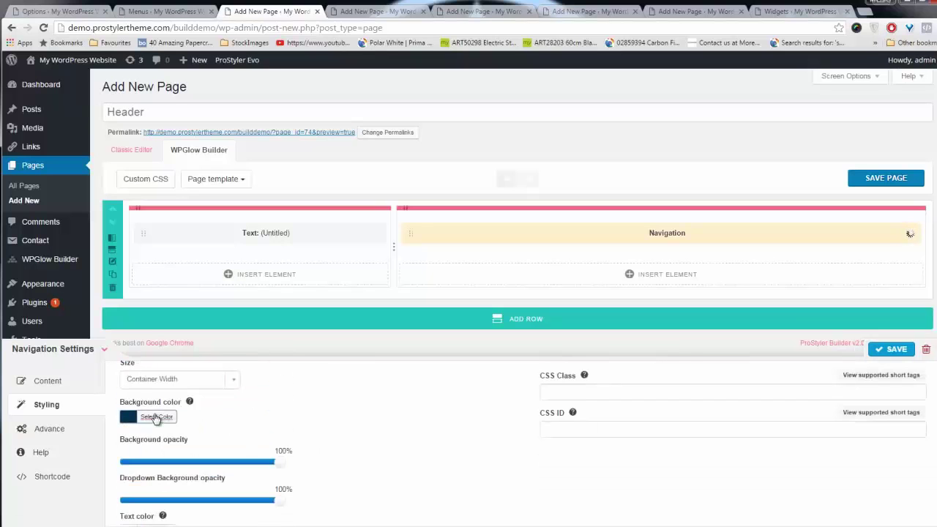
# Set the navigation element's background color to the preset red.
pyautogui.click(155, 417)
pyautogui.scroll(-1, 277, 436)
pyautogui.click(198, 465)
pyautogui.click(318, 456)
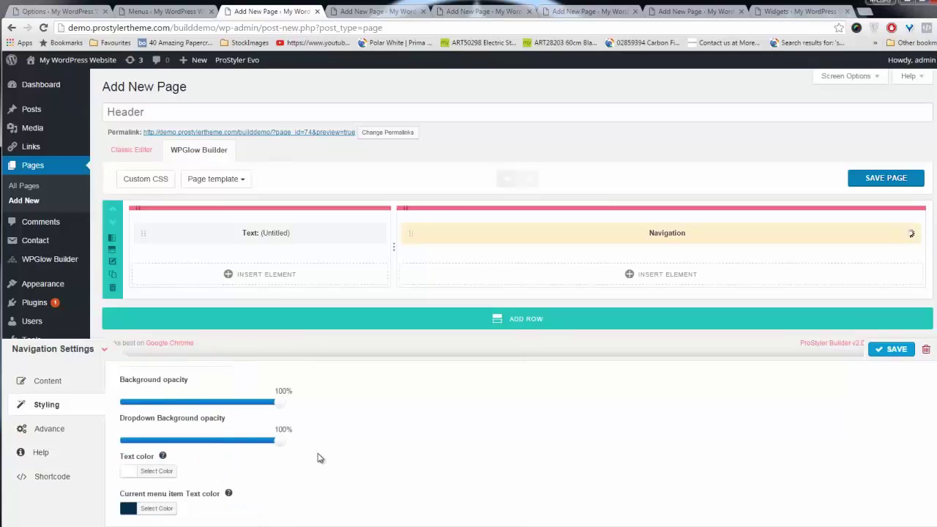
# Set the navigation's current menu item text color to red, #d42222.
pyautogui.scroll(-1, 317, 456)
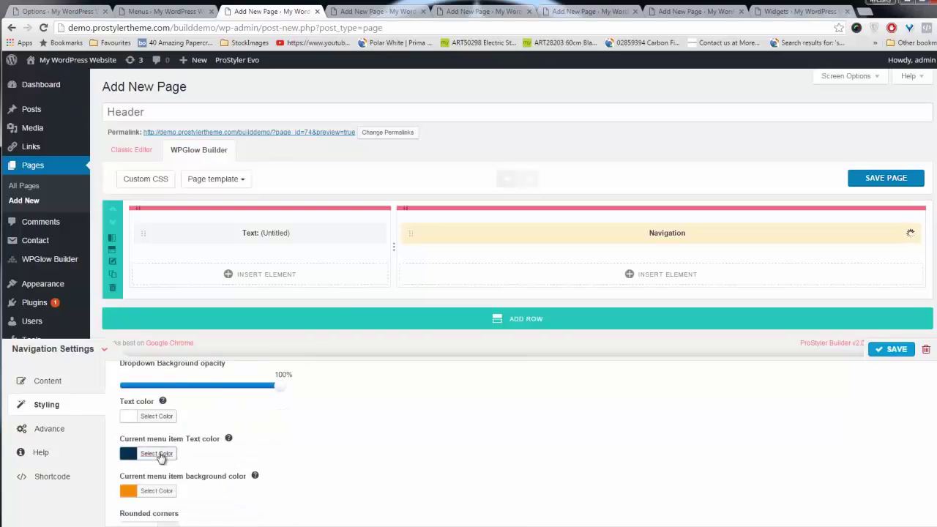
pyautogui.click(157, 454)
pyautogui.scroll(-1, 291, 460)
pyautogui.click(195, 491)
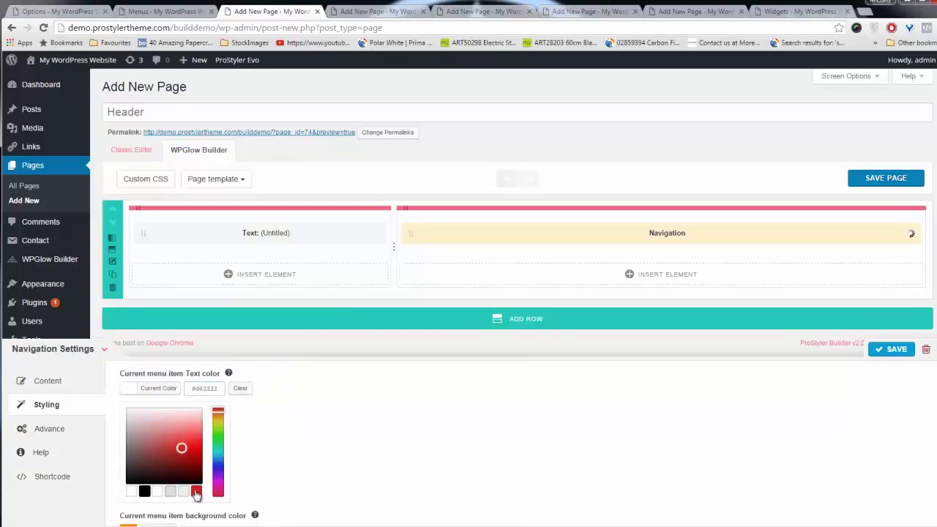
pyautogui.click(329, 427)
# Set the navigation's current menu item background color to white.
pyautogui.click(156, 426)
pyautogui.scroll(-1, 255, 458)
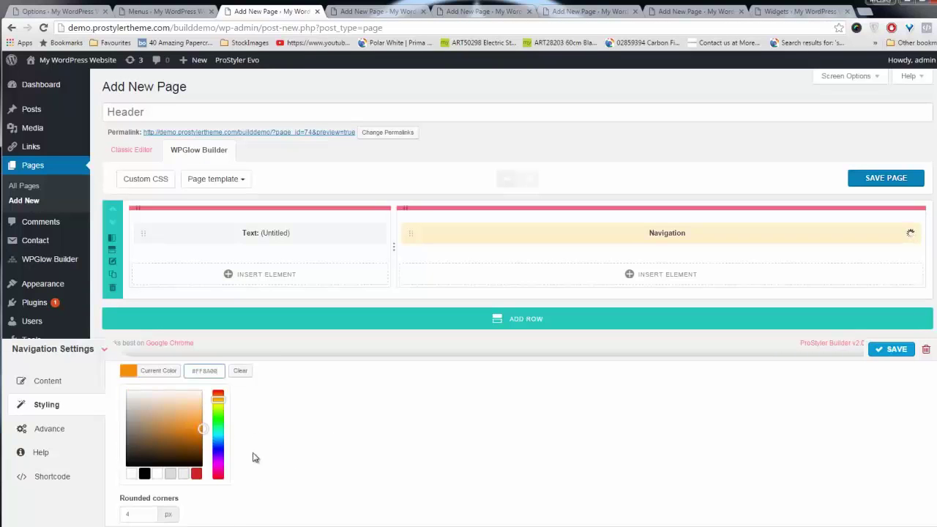
pyautogui.click(196, 473)
pyautogui.click(305, 475)
pyautogui.scroll(3, 314, 476)
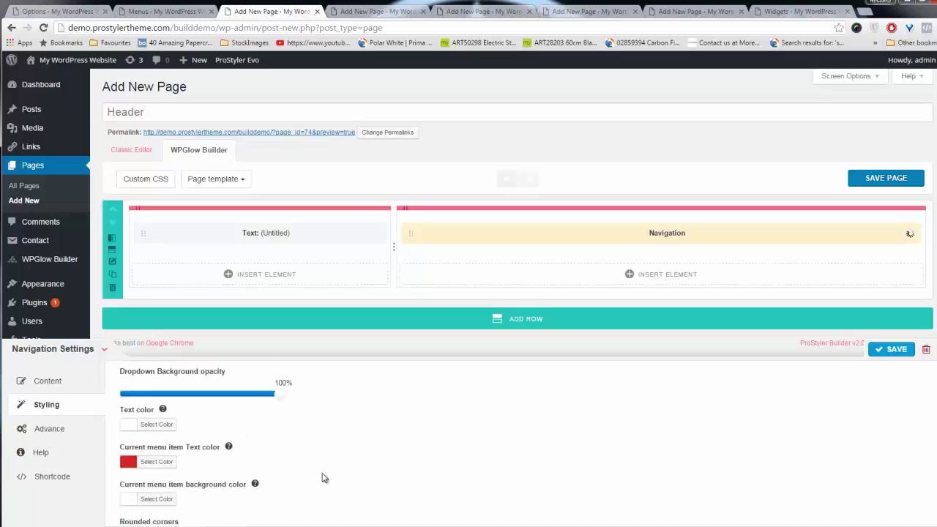
# Review the navigation element's remaining styling options and save the element's settings.
pyautogui.scroll(-5, 321, 483)
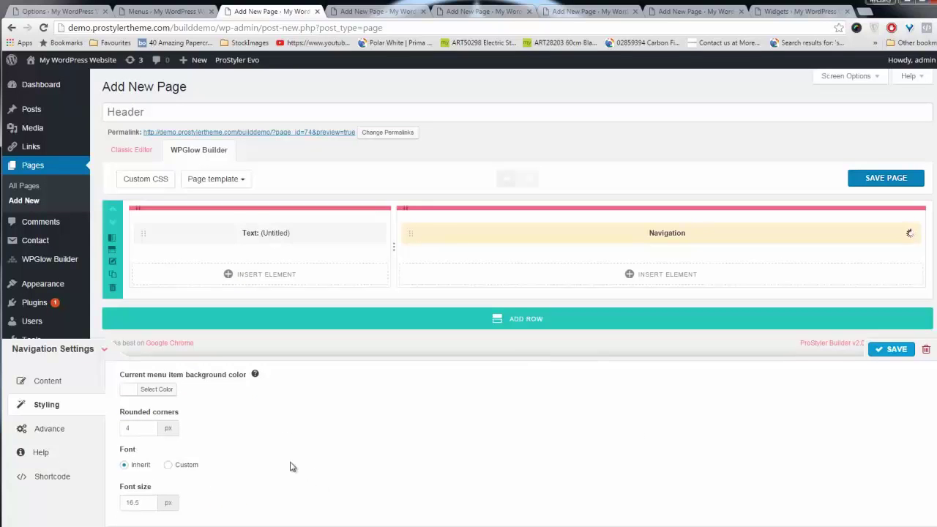
pyautogui.scroll(5, 290, 466)
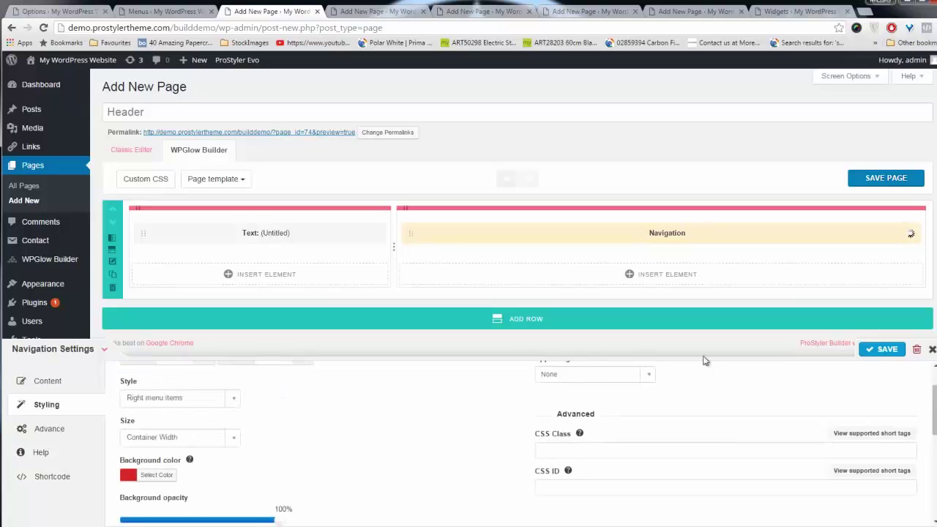
pyautogui.click(881, 349)
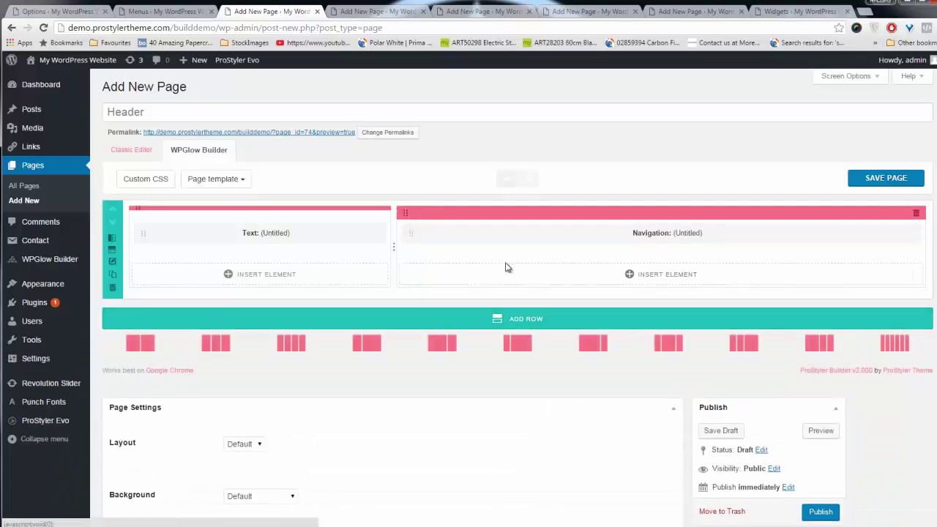
# Insert a Spacer / Gap element with a height of 5 px in the narrower column and save it.
pyautogui.click(251, 274)
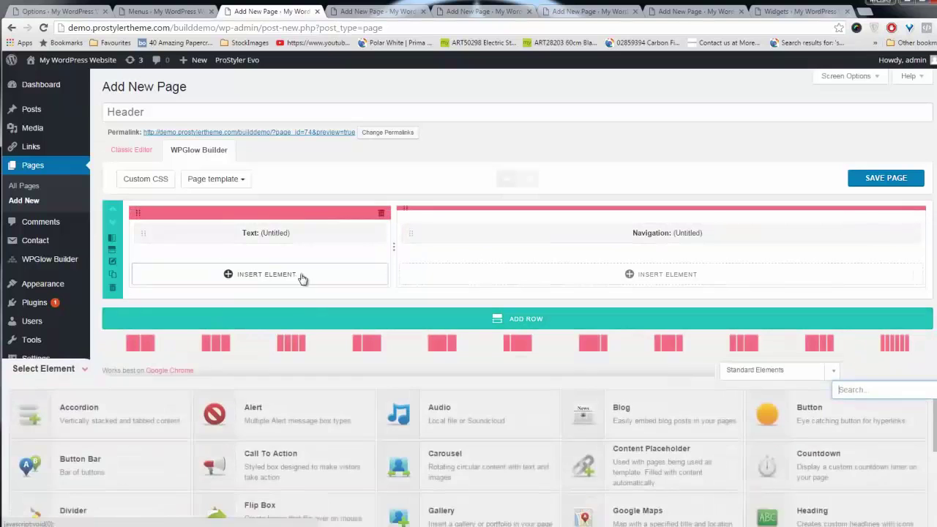
pyautogui.scroll(-3, 518, 448)
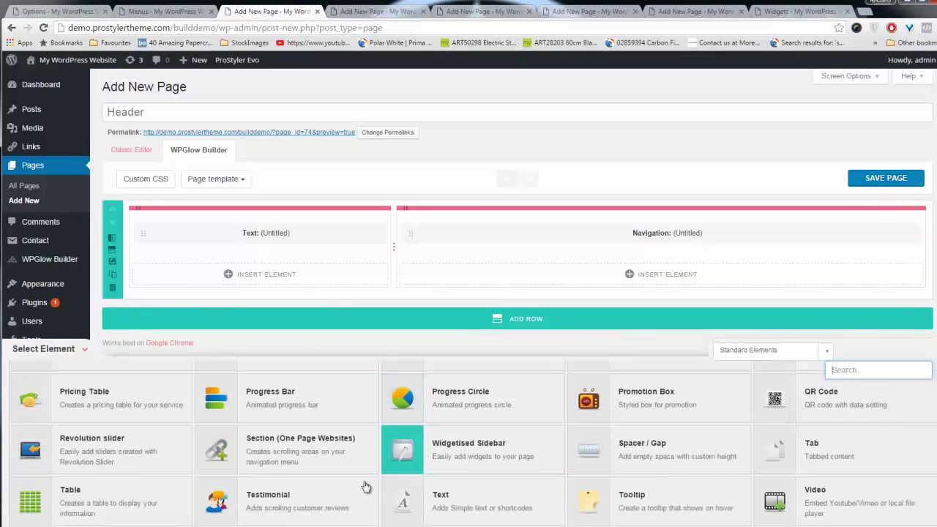
pyautogui.click(594, 447)
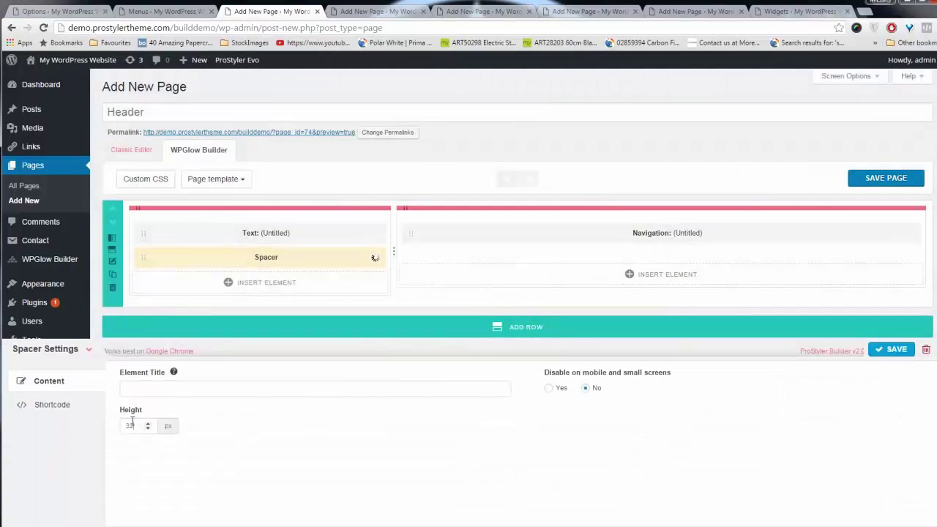
pyautogui.click(878, 350)
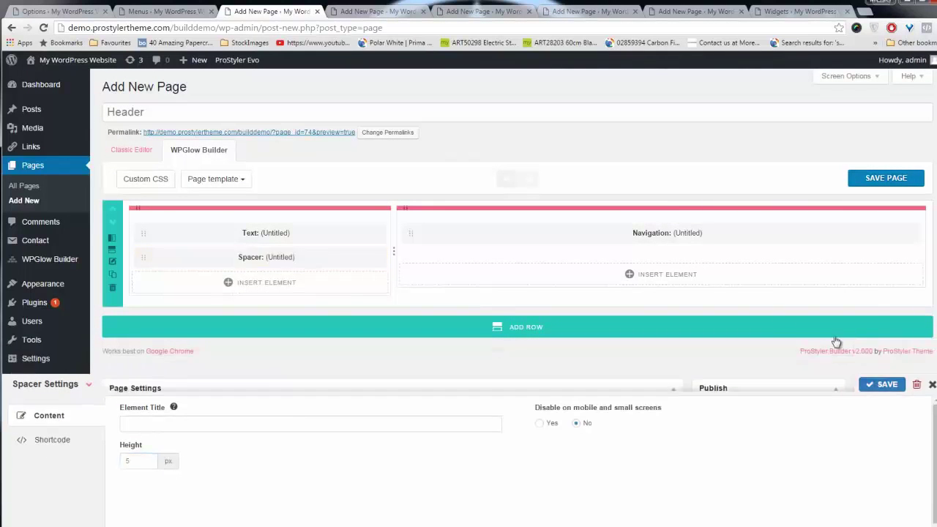
# Place the spacer above the text element and put a copy of it above the navigation element.
pyautogui.moveTo(138, 259); pyautogui.dragTo(696, 241)
pyautogui.click(346, 233)
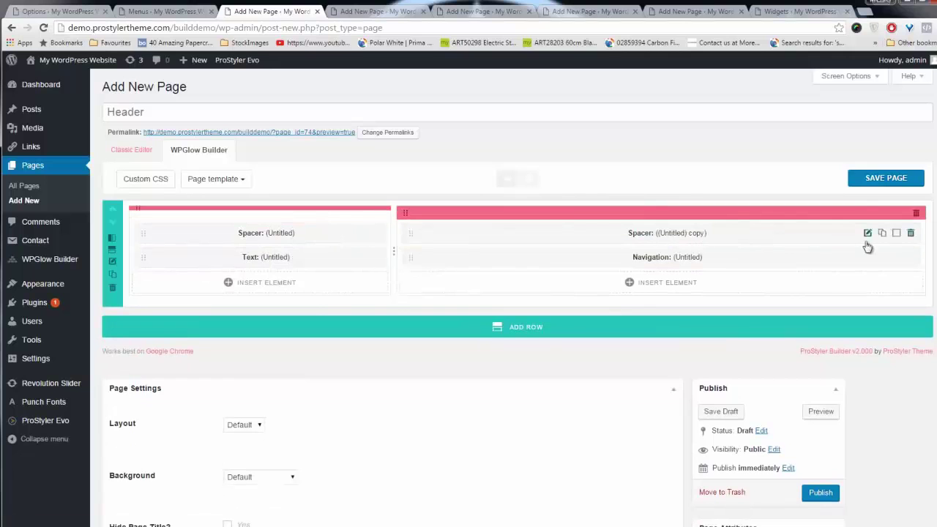
# Save the Header page and publish it with the Blank Page Template.
pyautogui.click(868, 184)
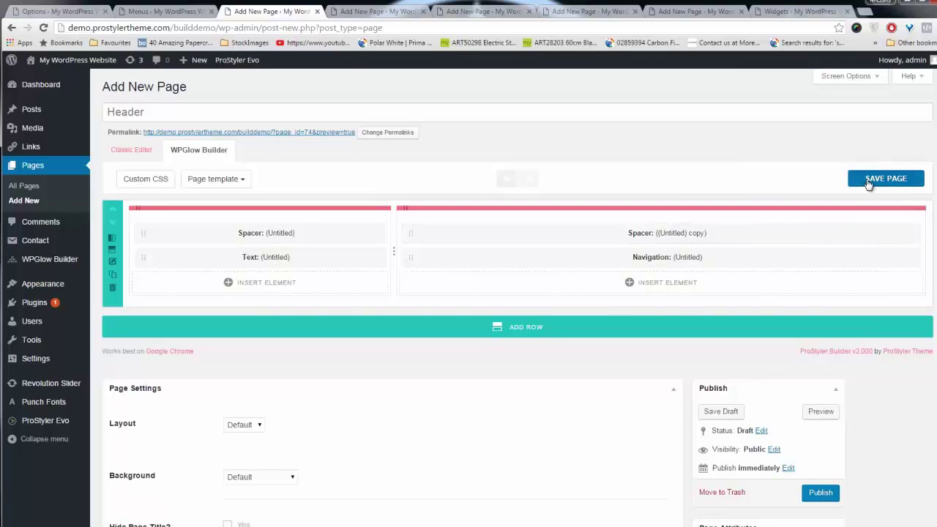
pyautogui.scroll(-3, 805, 376)
pyautogui.click(742, 341)
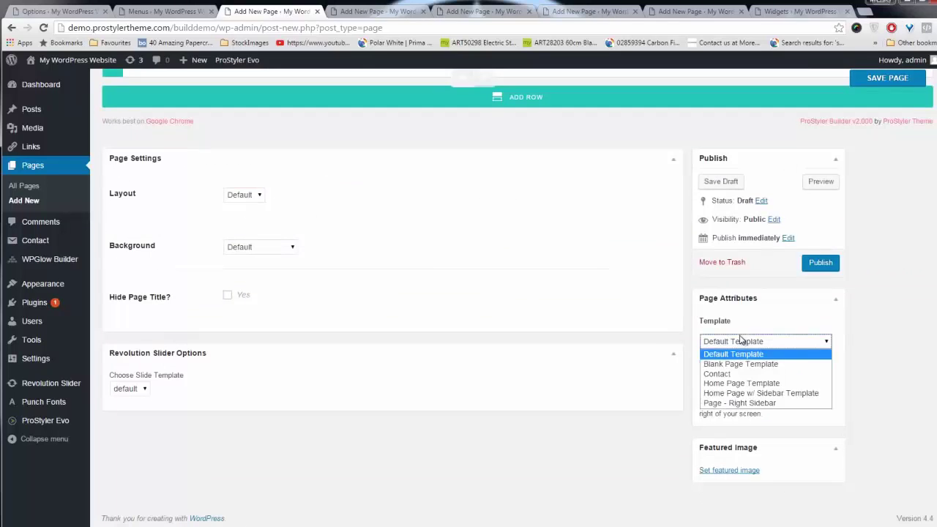
pyautogui.click(739, 363)
pyautogui.click(820, 264)
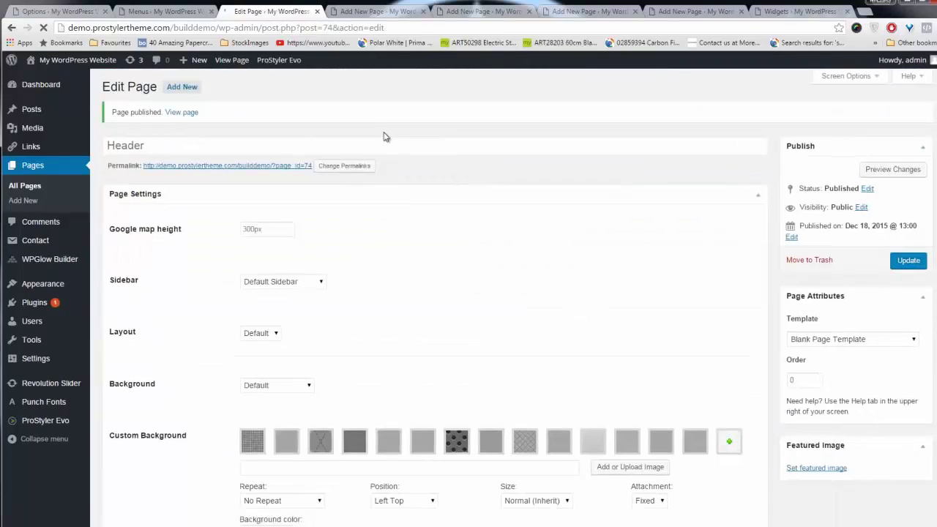
# Title the next new page Footer and add a single-column row to it in the WPGlow Builder.
pyautogui.click(368, 14)
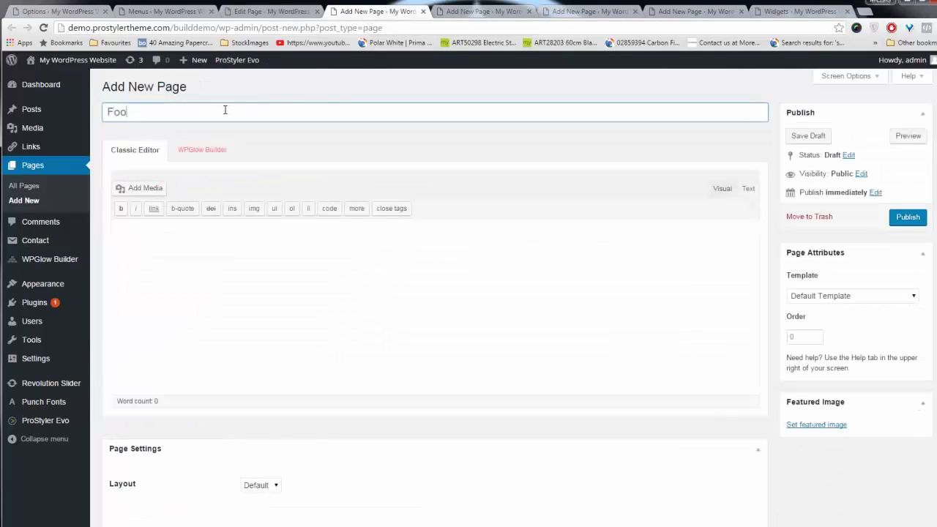
pyautogui.click(208, 148)
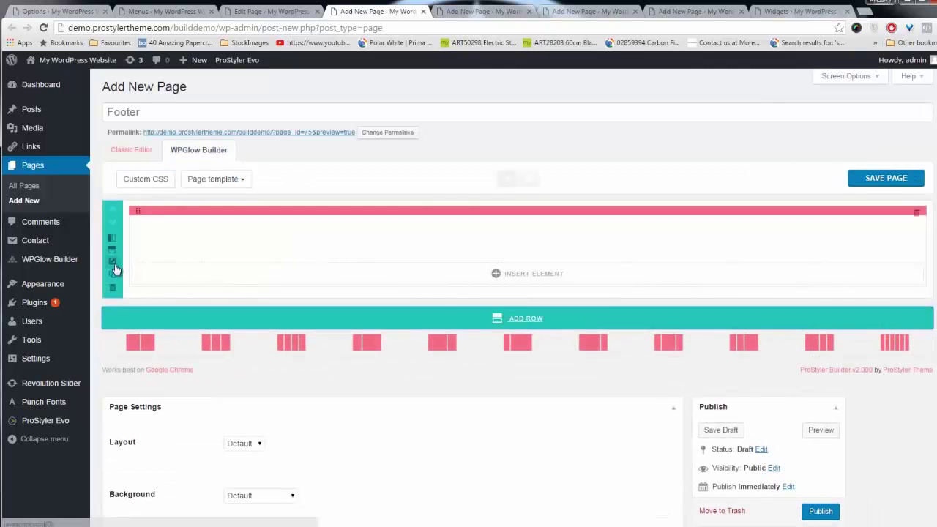
# Set the footer row to full width with boxed content and the preset red solid color background, and save it.
pyautogui.click(113, 264)
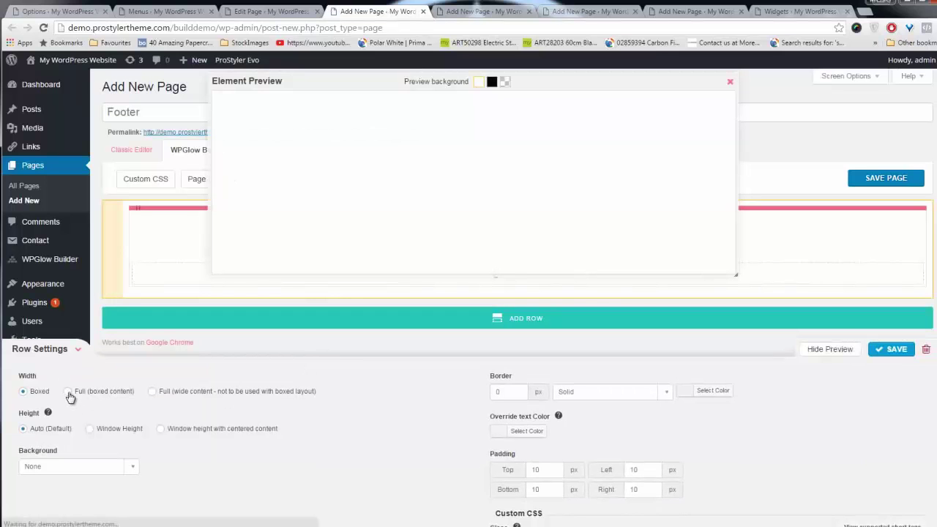
pyautogui.click(130, 465)
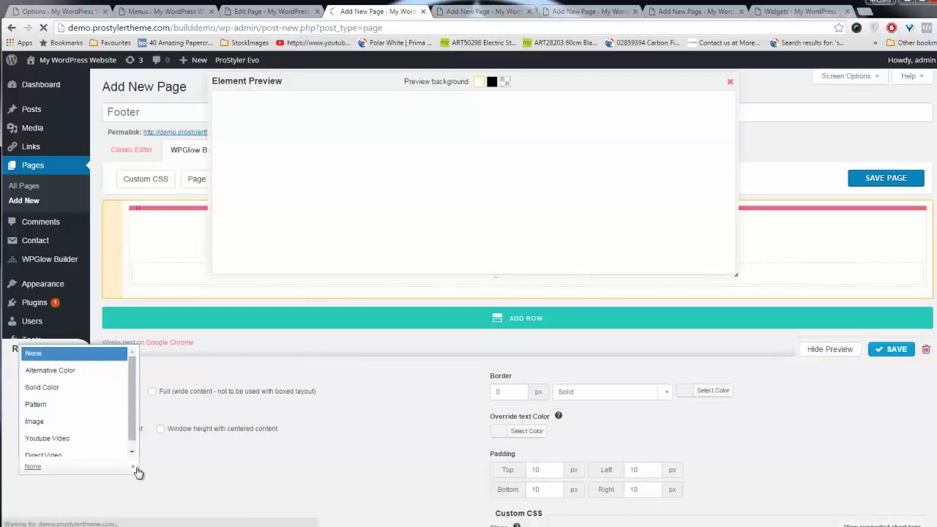
pyautogui.click(56, 396)
pyautogui.scroll(-2, 216, 439)
pyautogui.click(54, 439)
pyautogui.scroll(-1, 183, 468)
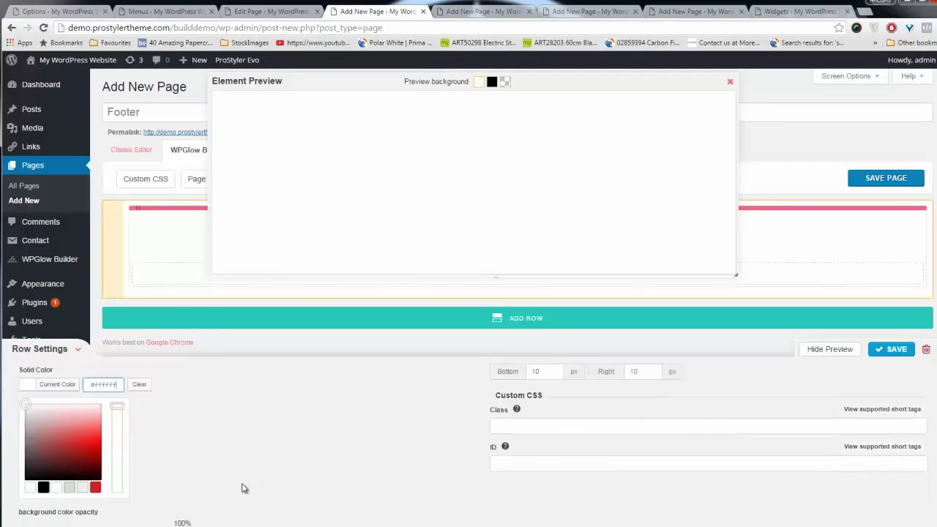
pyautogui.click(96, 476)
pyautogui.click(341, 467)
pyautogui.scroll(1, 389, 468)
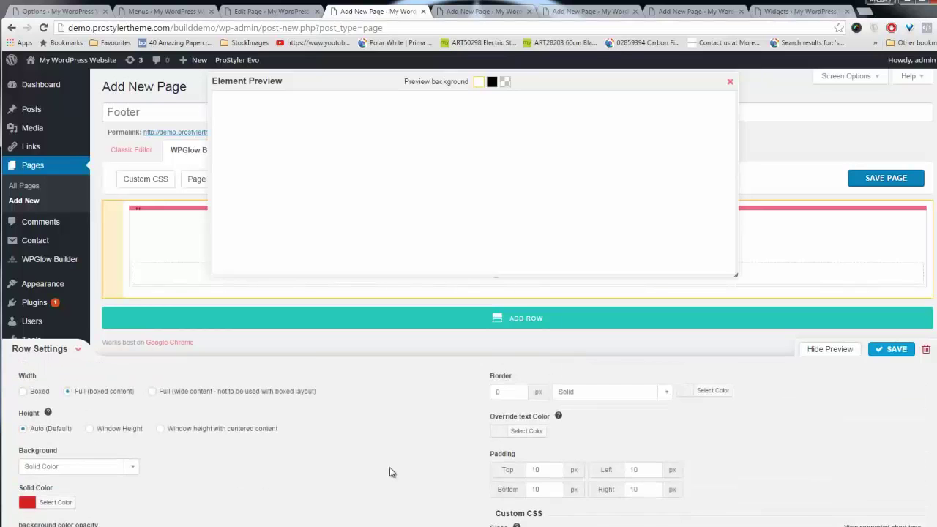
pyautogui.click(889, 349)
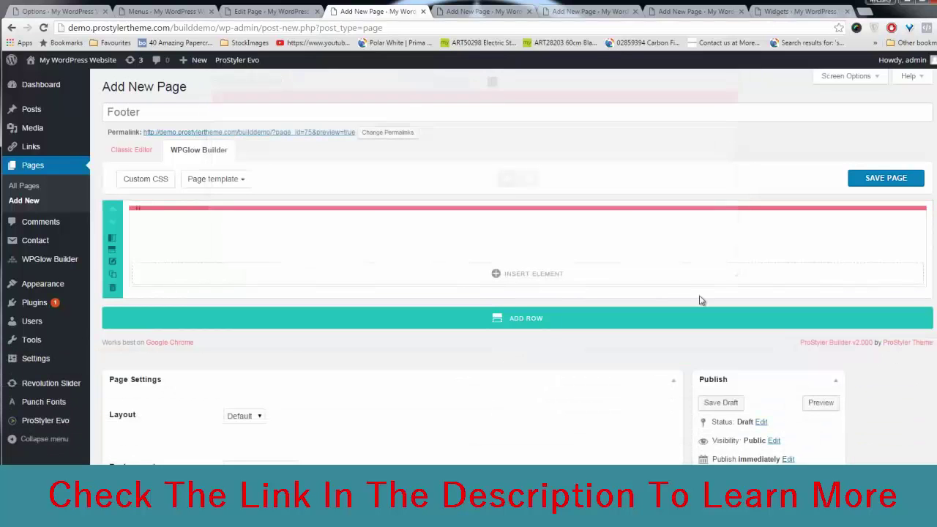
# Split the footer row into columns of about one third and two thirds, and insert a Text element in the narrower one.
pyautogui.click(112, 238)
pyautogui.moveTo(527, 246); pyautogui.dragTo(393, 245)
pyautogui.click(341, 278)
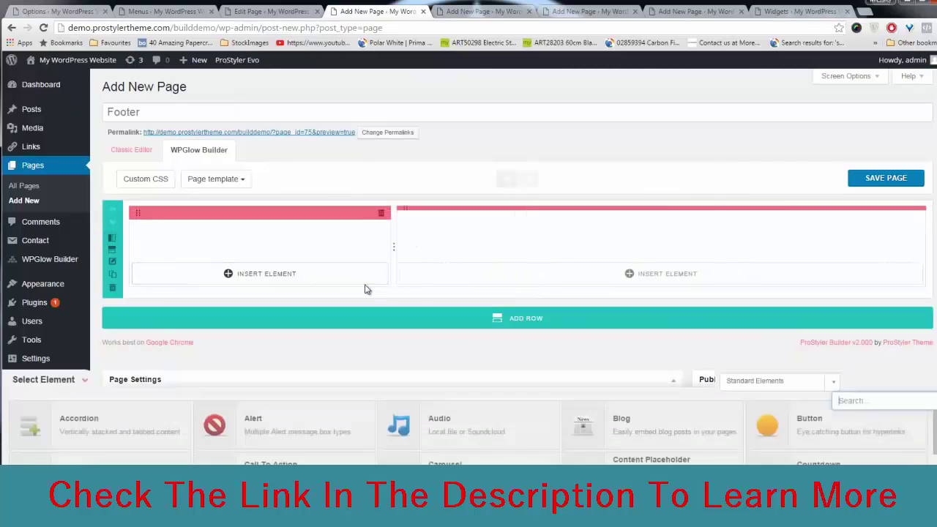
pyautogui.scroll(-5, 410, 439)
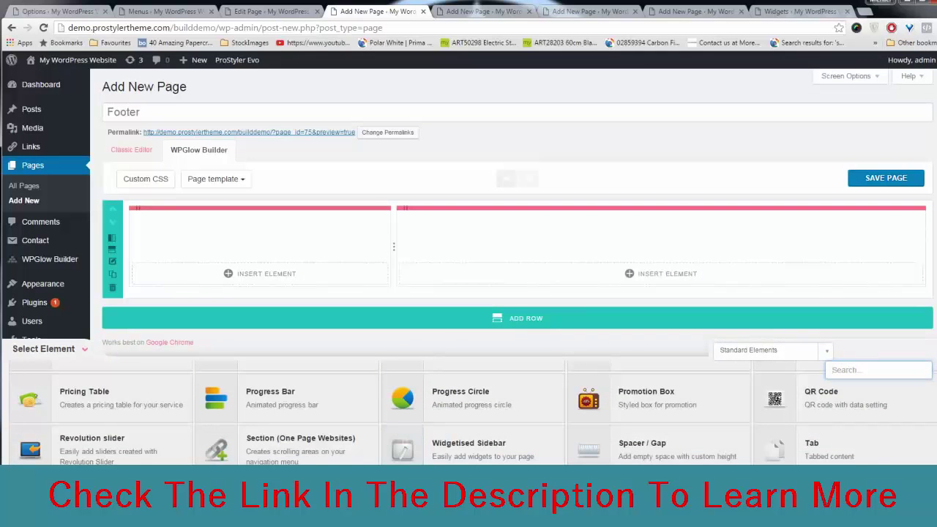
pyautogui.scroll(-1, 435, 439)
pyautogui.click(435, 440)
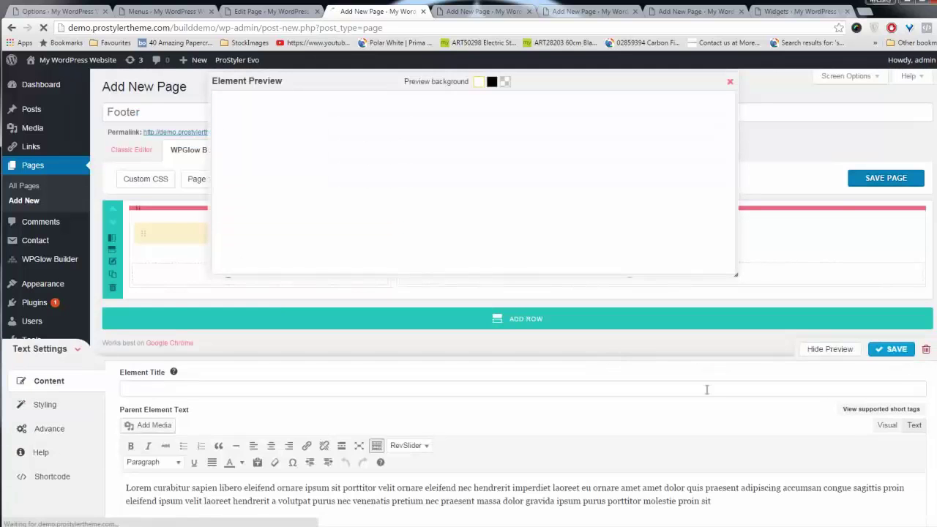
# Look up the supported short tags and replace the text element's placeholder text with {copyright}.
pyautogui.click(881, 408)
pyautogui.scroll(-1, 867, 472)
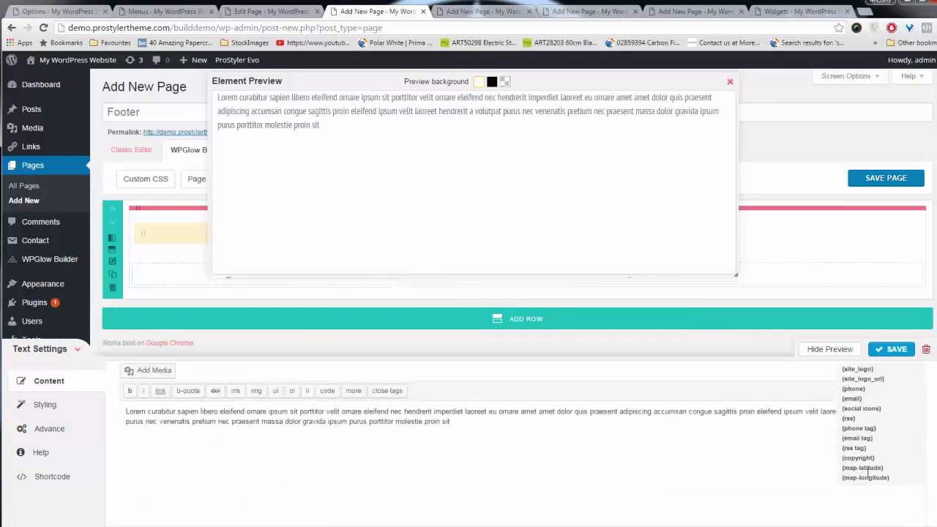
pyautogui.scroll(1, 856, 418)
pyautogui.click(861, 410)
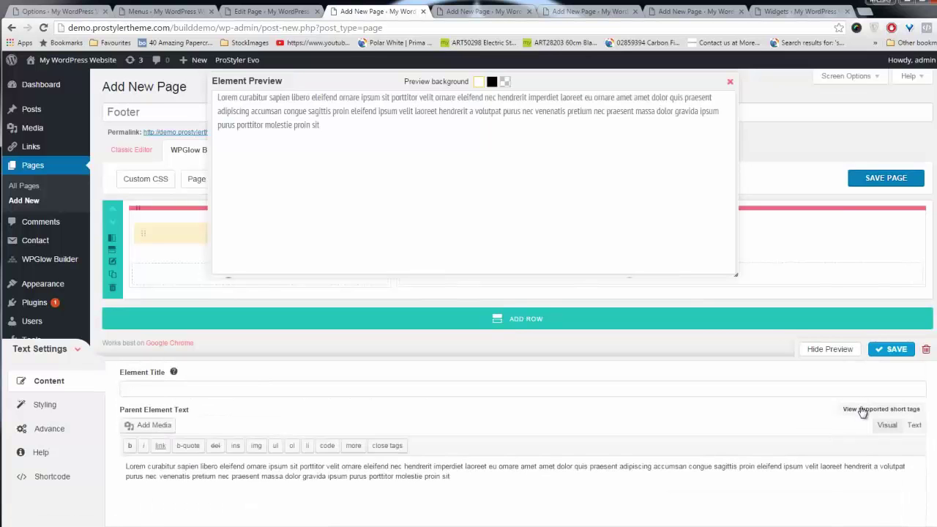
pyautogui.moveTo(499, 501); pyautogui.dragTo(100, 442)
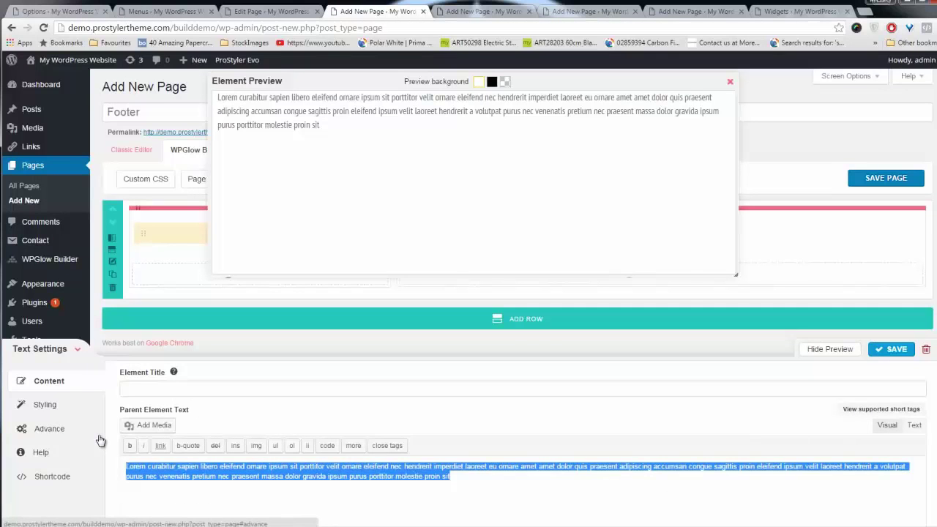
pyautogui.write('{copyright}')
pyautogui.click(237, 389)
pyautogui.click(891, 351)
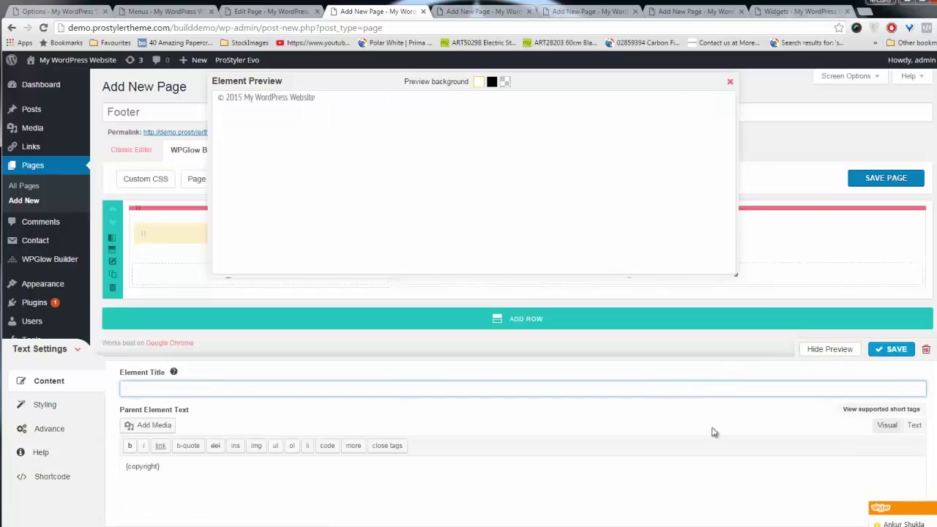
# Make the {copyright} text white and bold, check it on a black preview background and save the element.
pyautogui.click(882, 427)
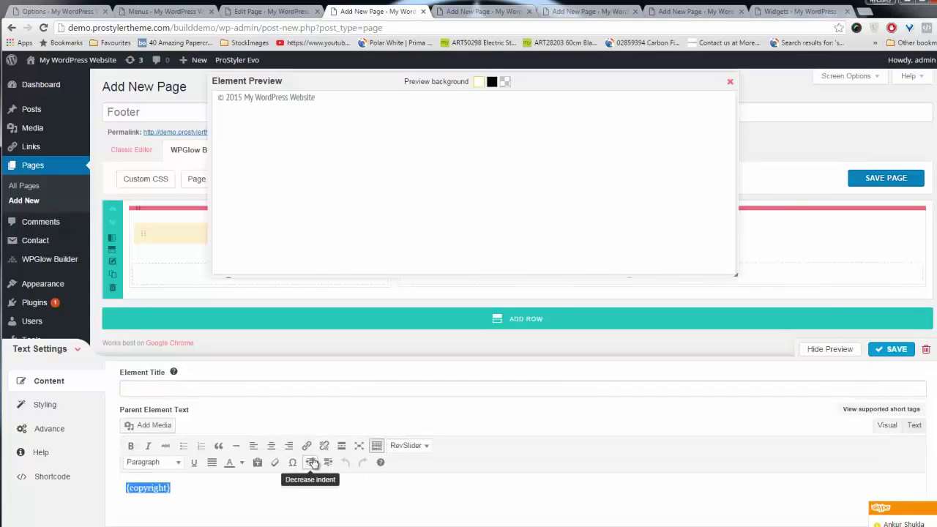
pyautogui.click(240, 463)
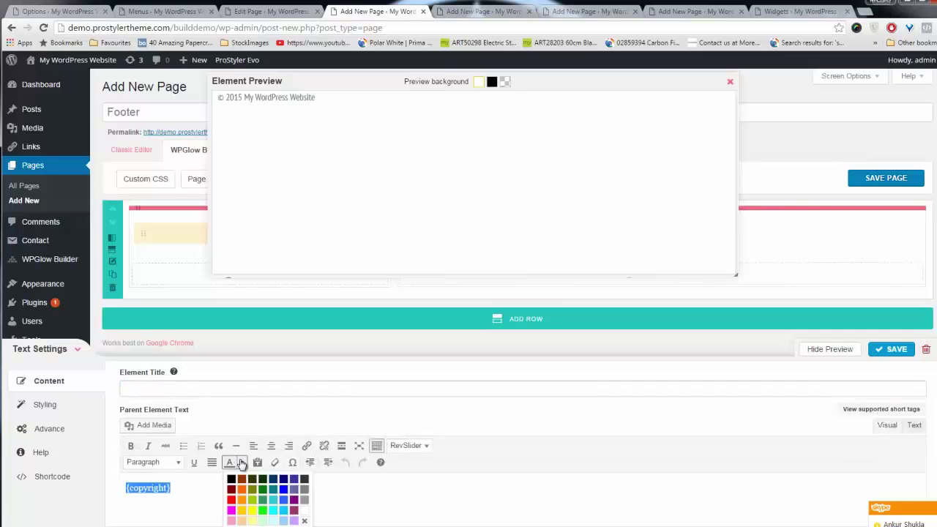
pyautogui.click(307, 505)
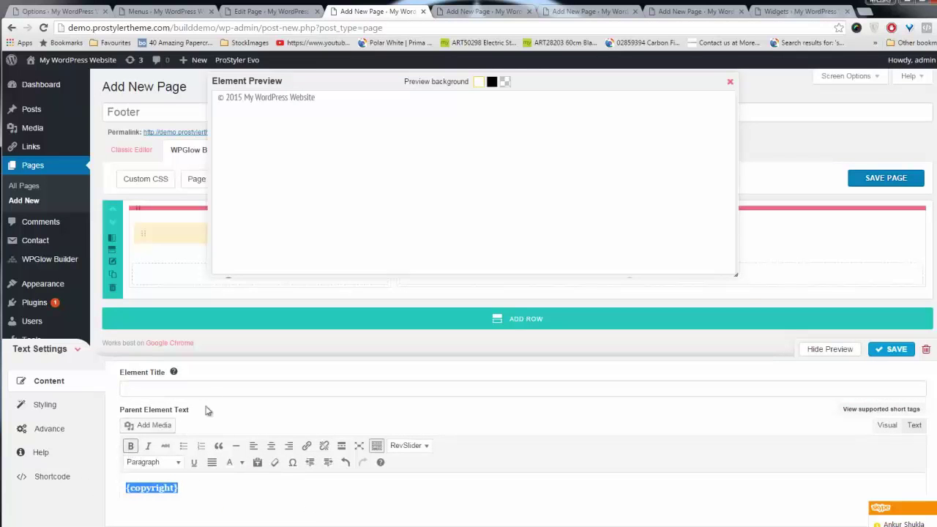
pyautogui.click(227, 388)
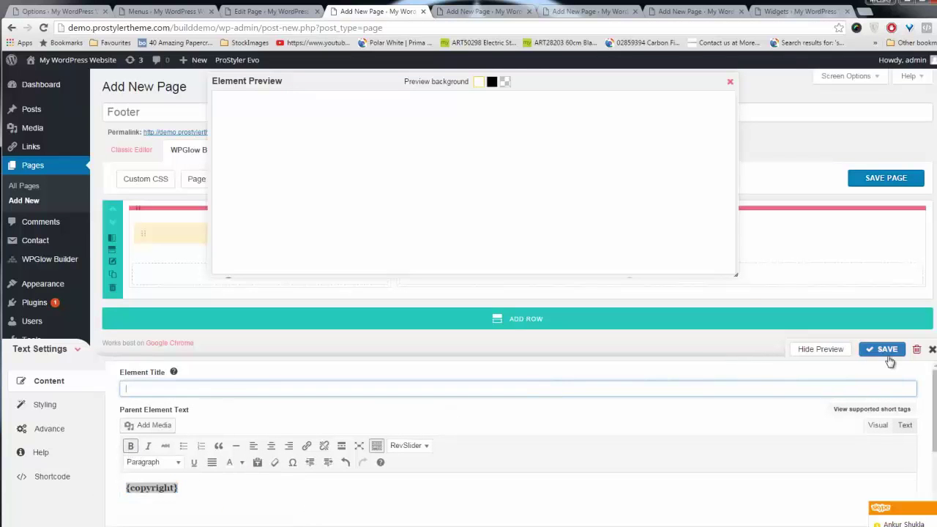
pyautogui.click(491, 82)
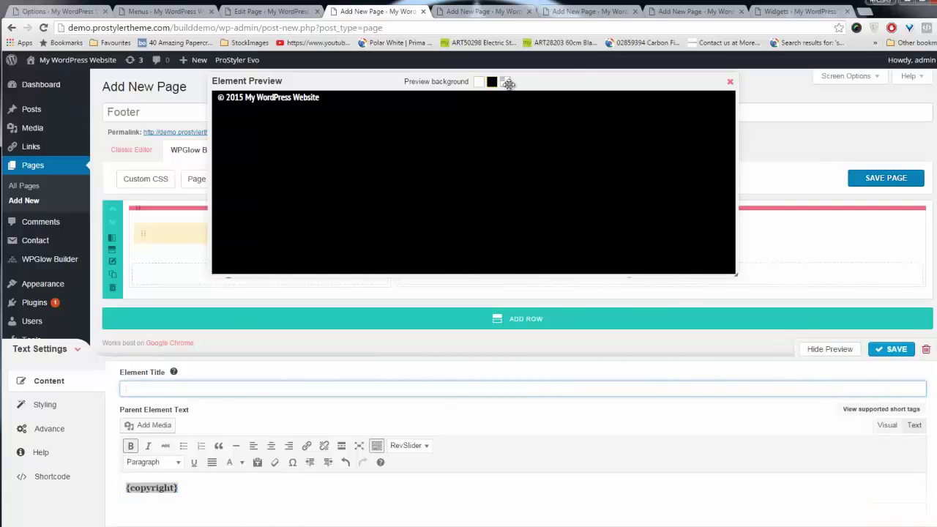
pyautogui.click(890, 349)
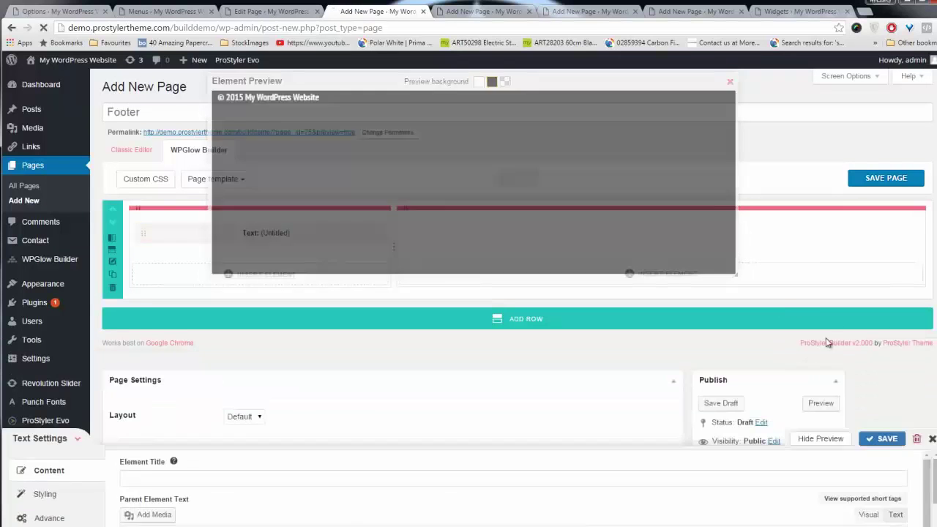
# Insert a Navigation element in the wider column of the footer row.
pyautogui.click(609, 281)
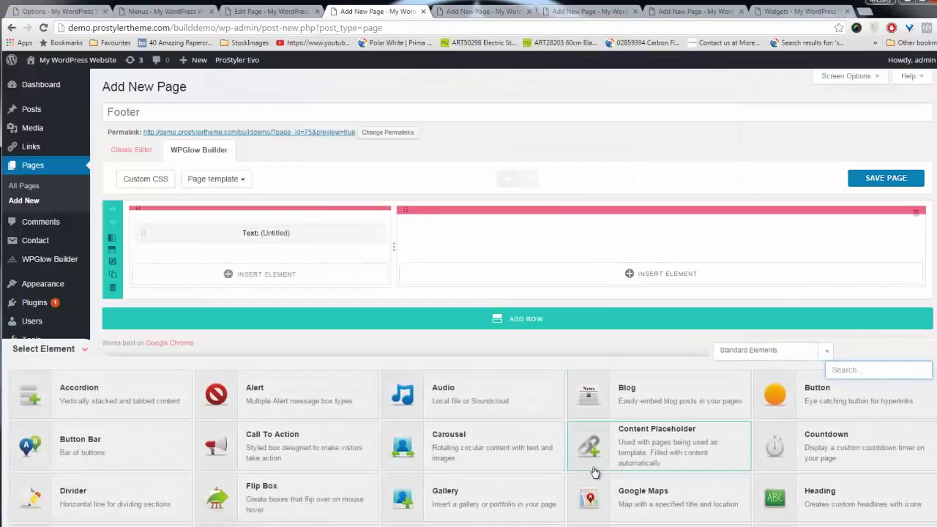
pyautogui.scroll(-2, 593, 470)
pyautogui.click(650, 442)
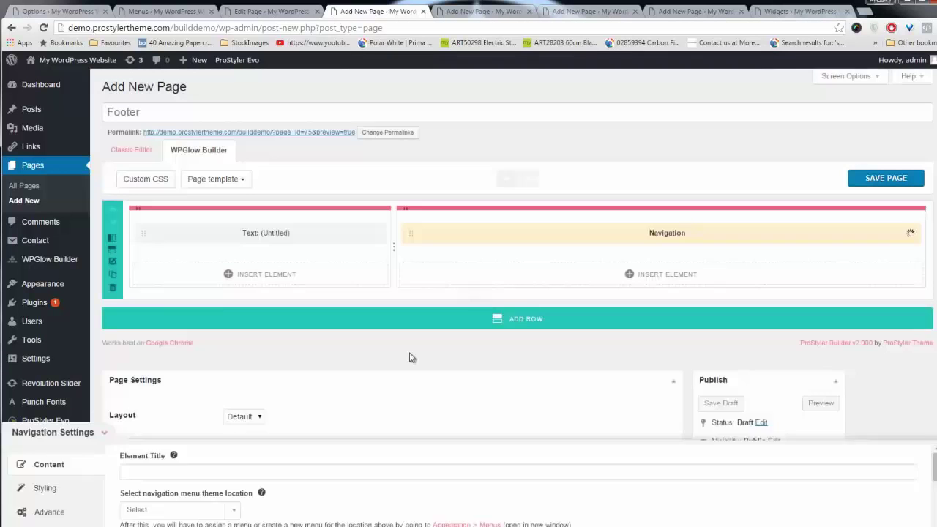
# Choose the theme location for the footer's Navigation element and set its style to Right menu items.
pyautogui.click(233, 426)
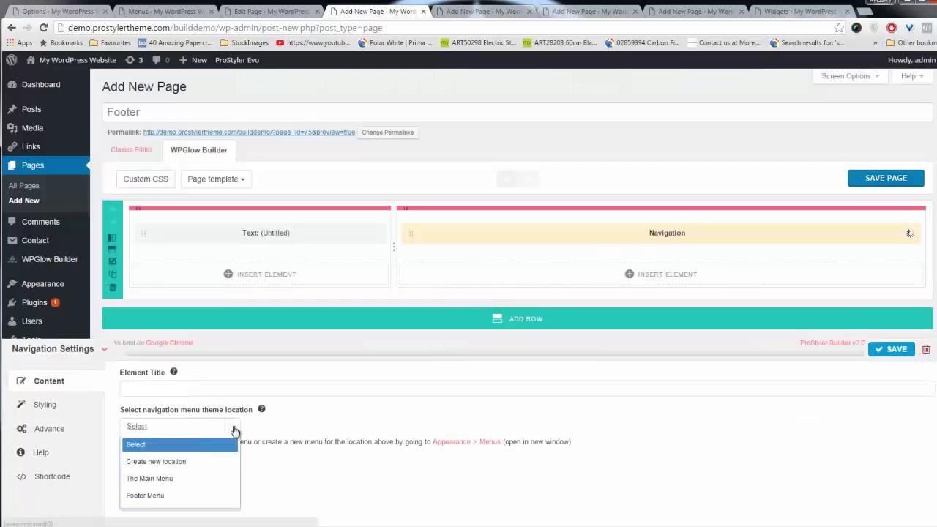
pyautogui.click(57, 407)
pyautogui.click(51, 405)
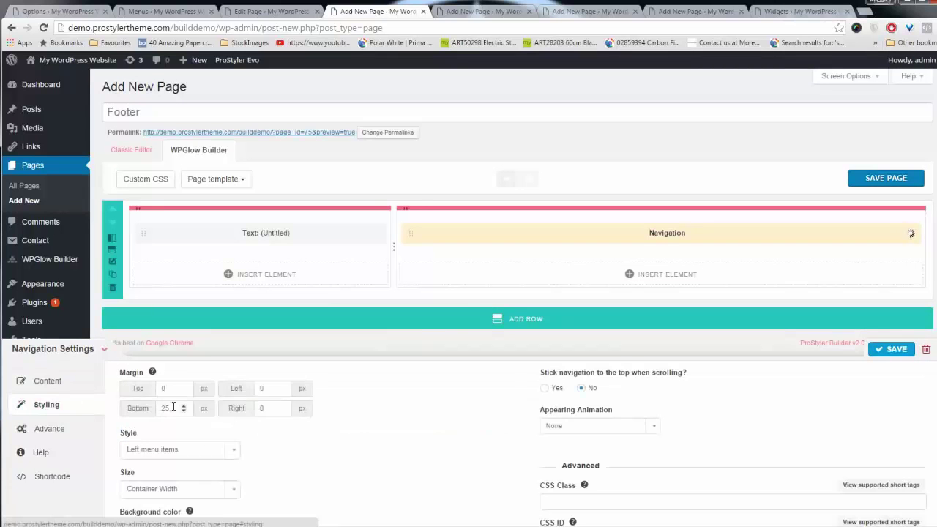
pyautogui.click(173, 406)
pyautogui.scroll(-3, 358, 451)
pyautogui.scroll(1, 246, 393)
pyautogui.click(233, 398)
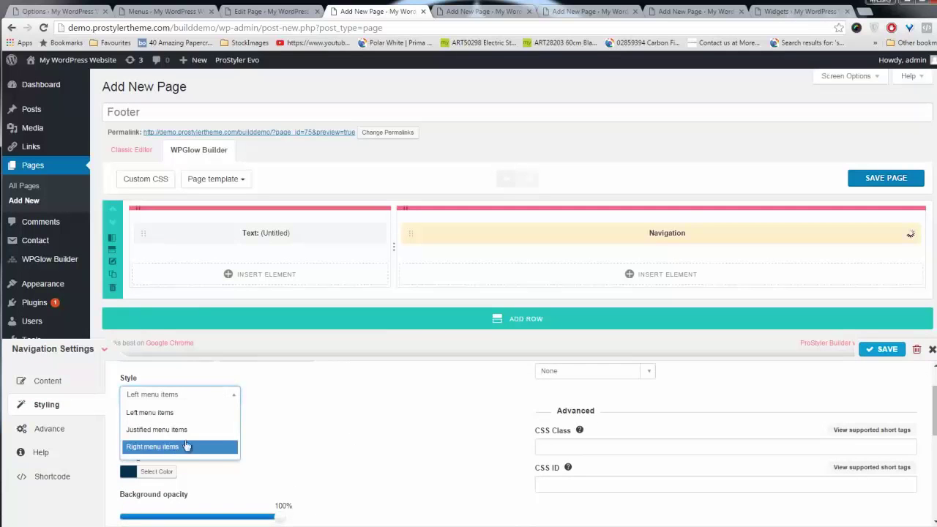
pyautogui.click(187, 446)
# Set the Navigation element's background color to red #d42222.
pyautogui.scroll(-1, 336, 435)
pyautogui.scroll(-1, 241, 409)
pyautogui.scroll(1, 157, 403)
pyautogui.click(146, 423)
pyautogui.scroll(-1, 220, 439)
pyautogui.click(197, 467)
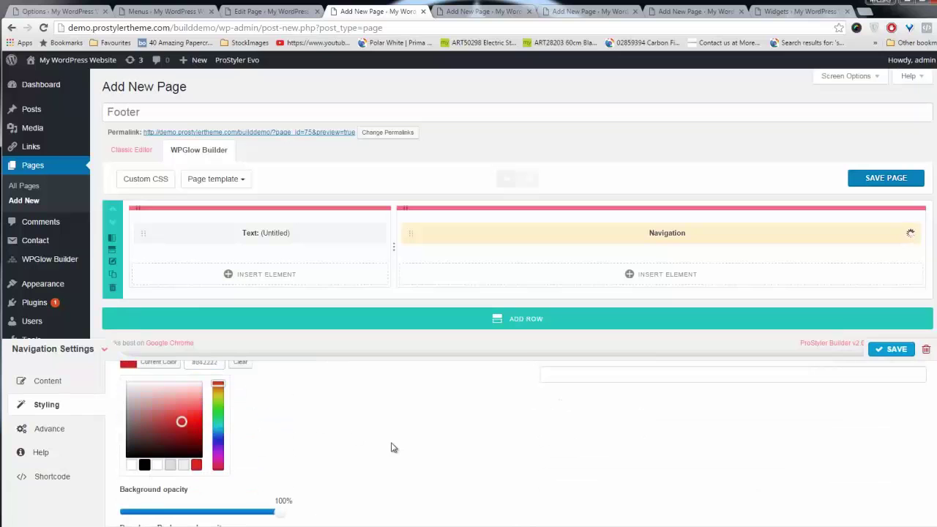
pyautogui.click(391, 445)
# Give the current menu item white text and a red #d42222 background, and save the Navigation element.
pyautogui.scroll(-2, 349, 448)
pyautogui.click(161, 406)
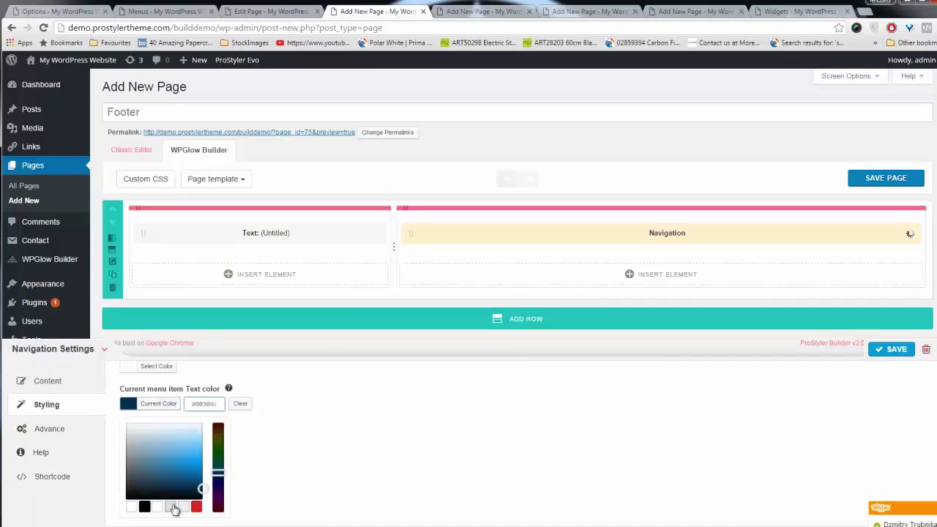
pyautogui.click(133, 506)
pyautogui.click(271, 446)
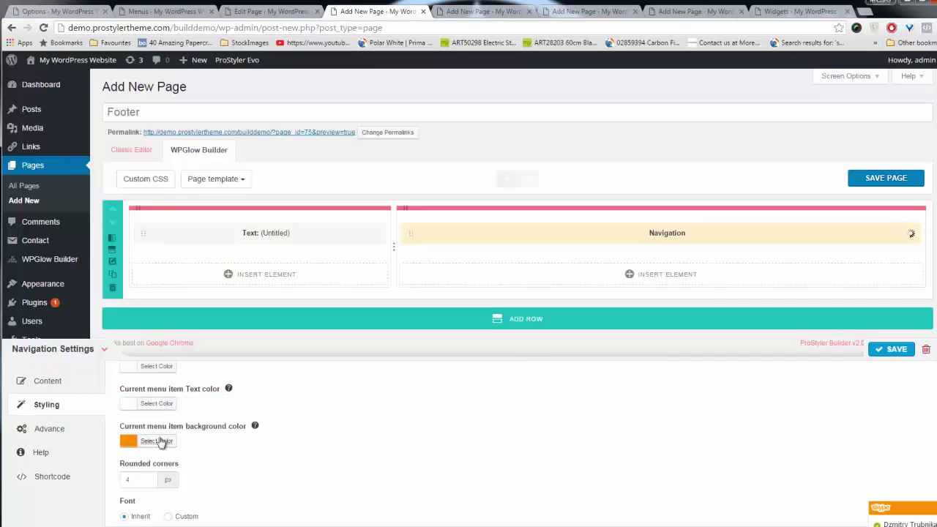
pyautogui.scroll(-1, 255, 475)
pyautogui.click(202, 489)
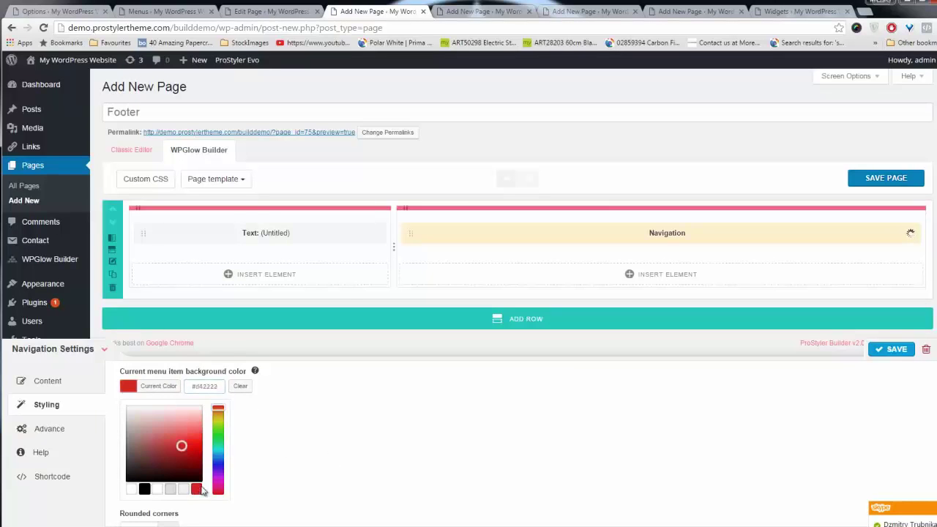
pyautogui.click(426, 459)
pyautogui.scroll(4, 458, 456)
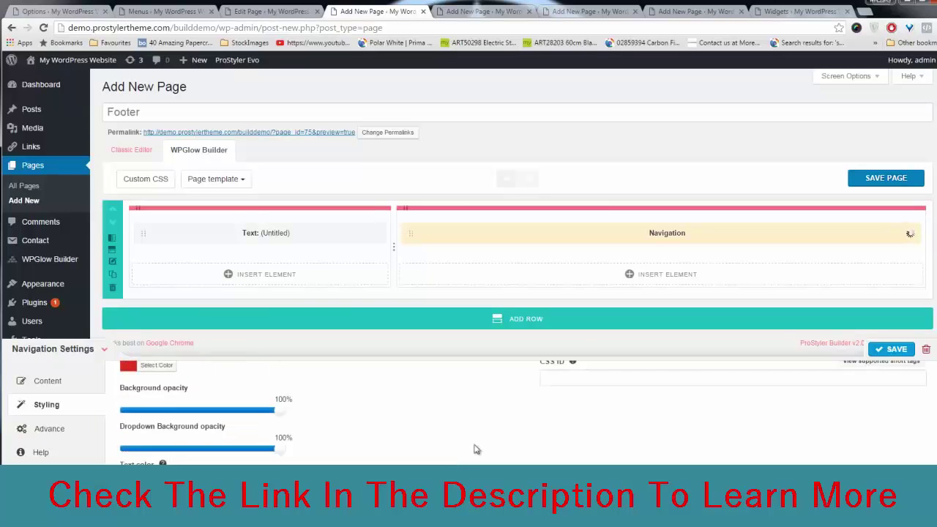
pyautogui.click(886, 349)
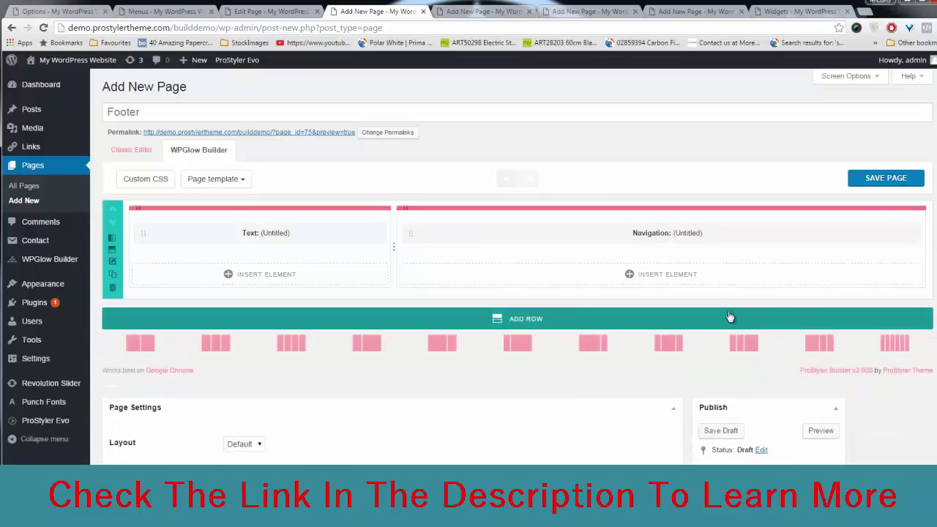
# Adjust the Footer page's attributes and publish the page.
pyautogui.scroll(-3, 717, 405)
pyautogui.click(712, 343)
pyautogui.click(720, 366)
pyautogui.click(821, 267)
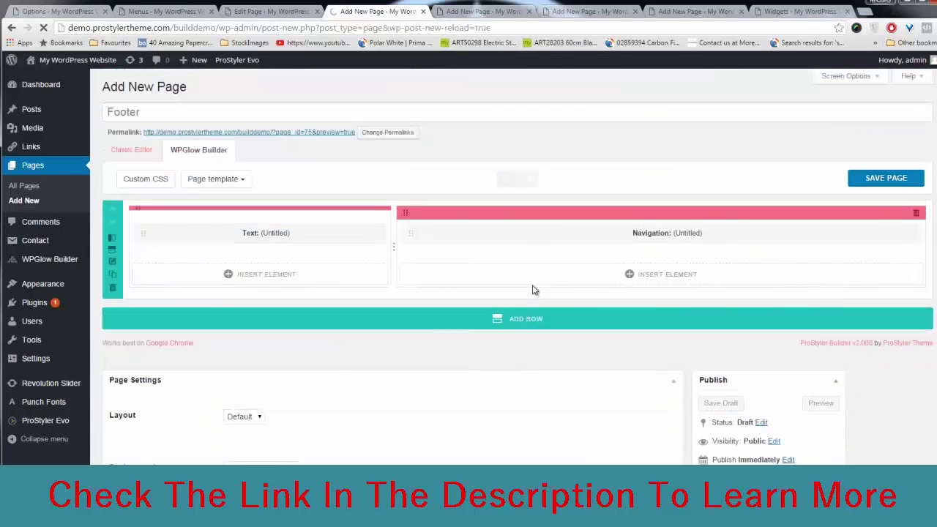
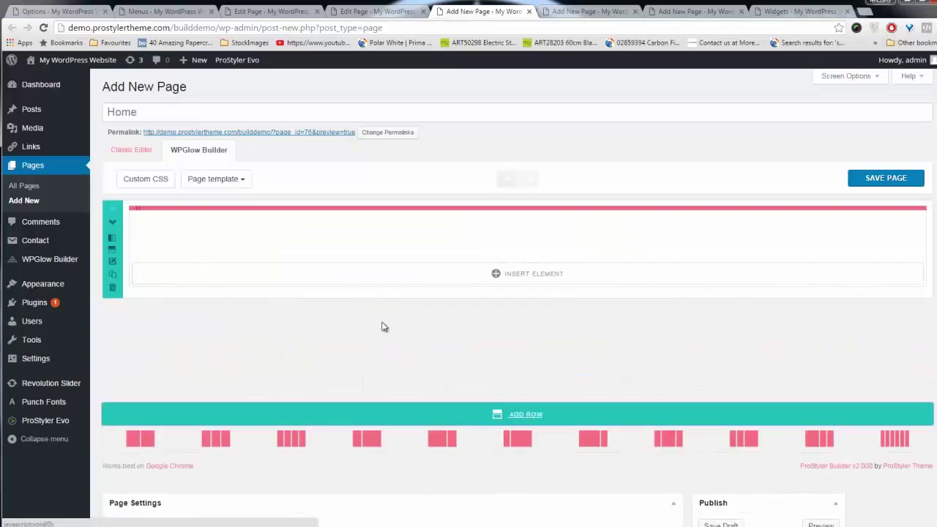
# Add a third row to the Home page and set the first and last rows' top and bottom padding to 0 px.
pyautogui.click(386, 422)
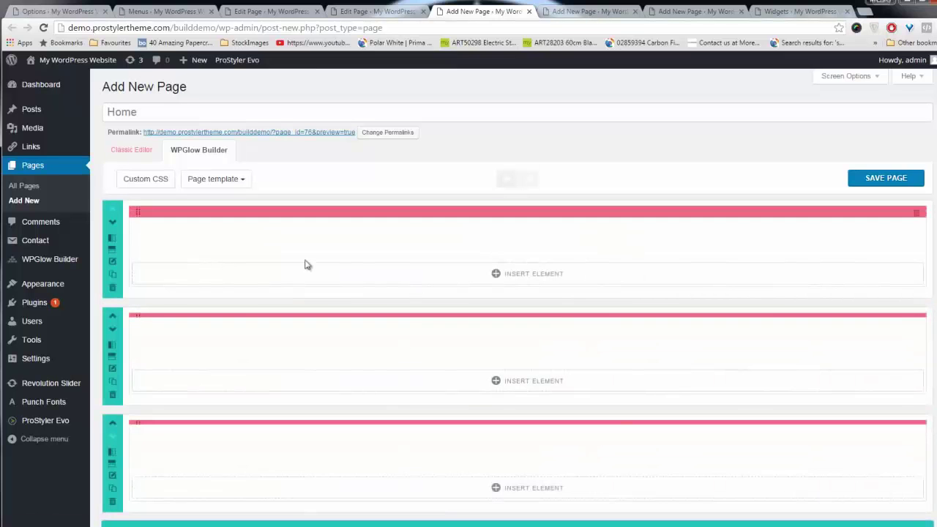
pyautogui.click(112, 262)
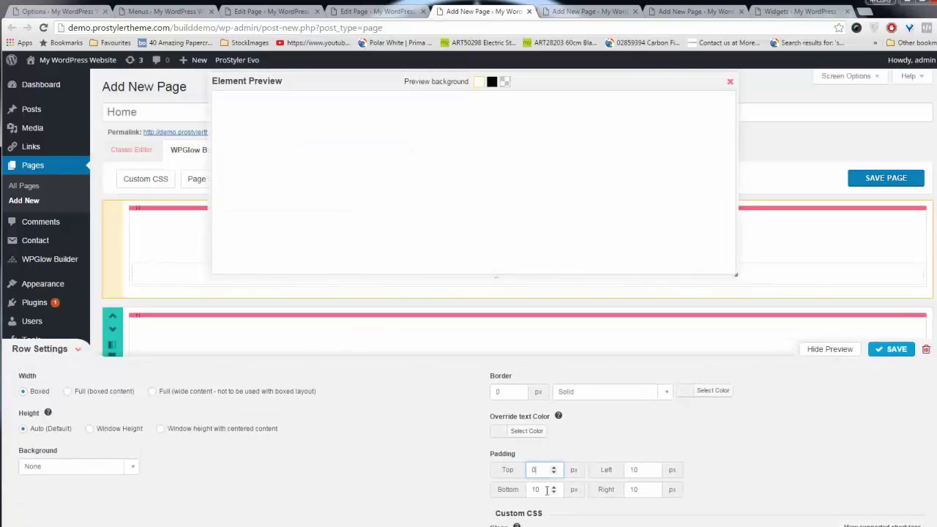
pyautogui.write('0')
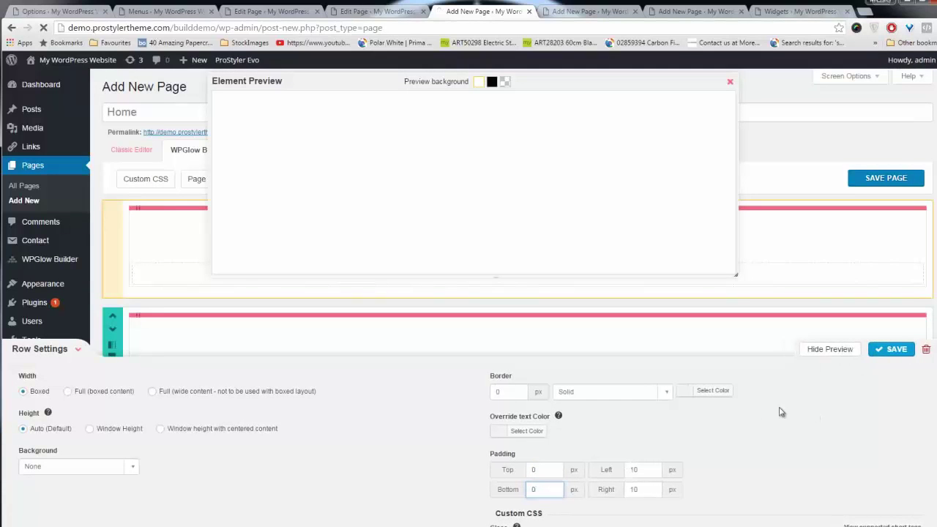
pyautogui.click(883, 351)
pyautogui.click(111, 477)
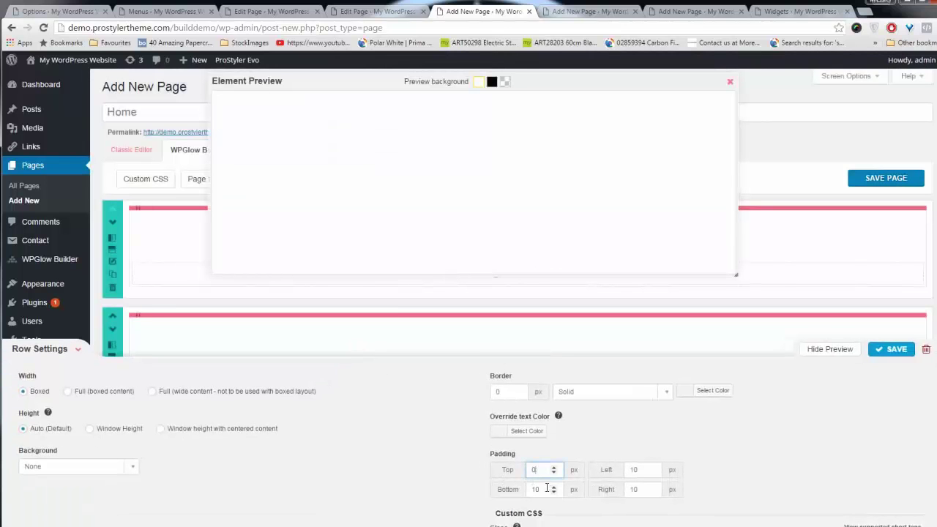
pyautogui.click(884, 352)
# Insert a Widgetised Sidebar element in the Home page's first row, assign it Footer Widget 1 and save it.
pyautogui.click(535, 272)
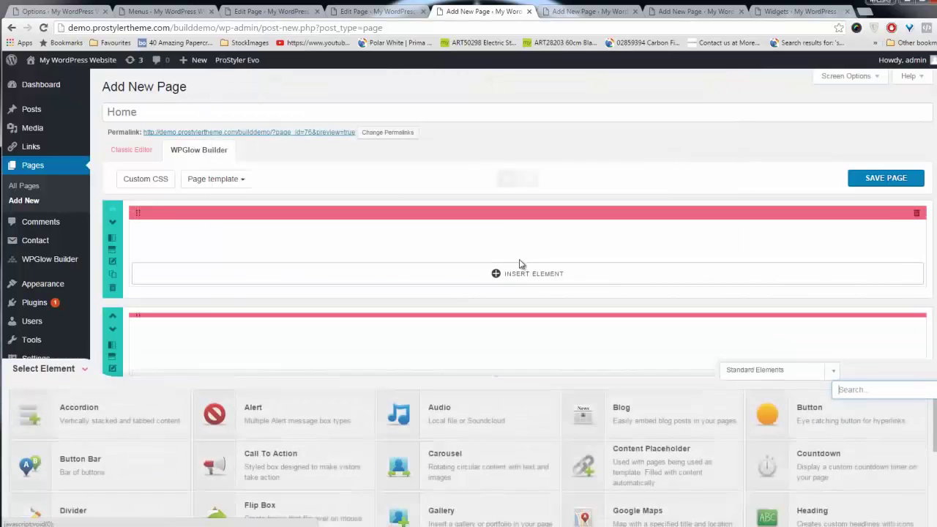
pyautogui.scroll(-3, 534, 445)
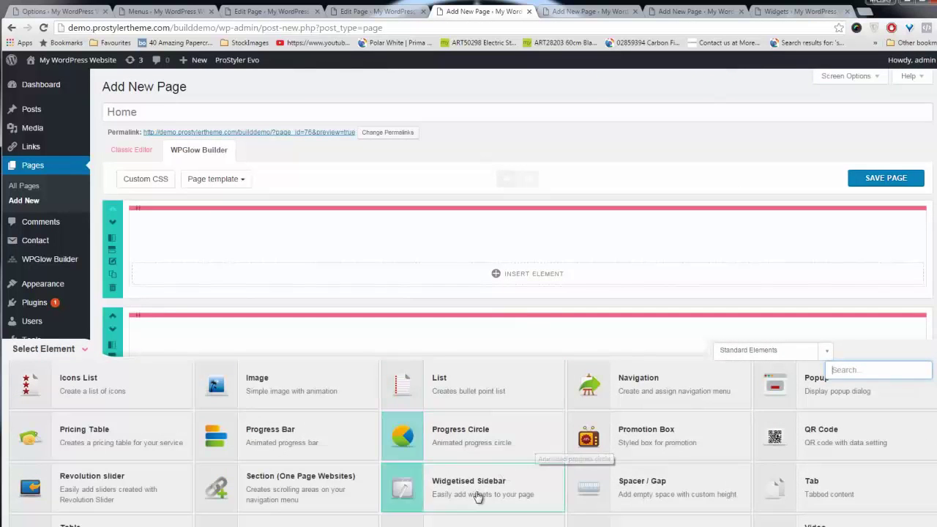
pyautogui.click(532, 383)
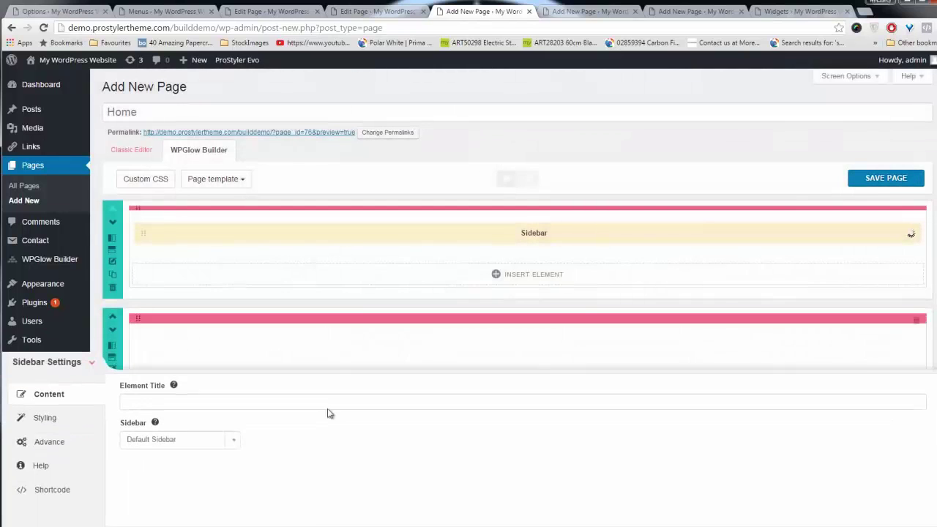
pyautogui.click(234, 427)
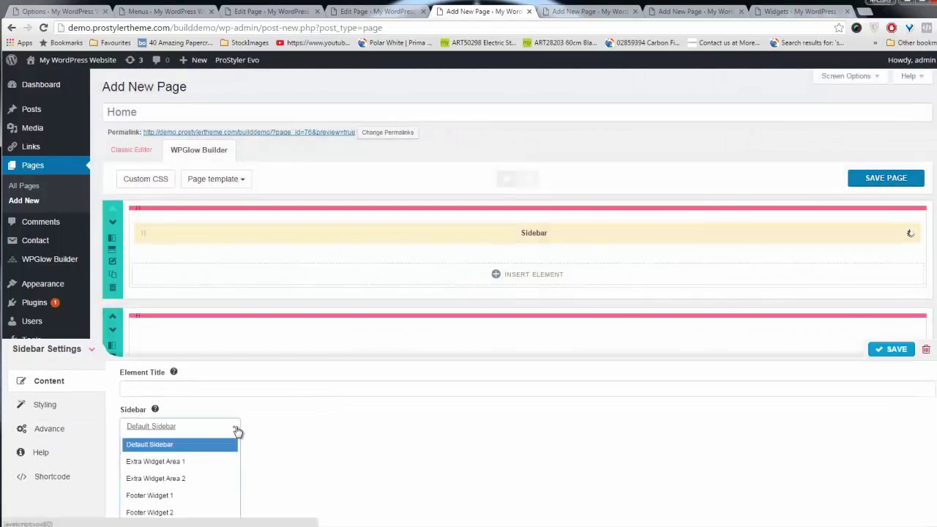
pyautogui.click(182, 496)
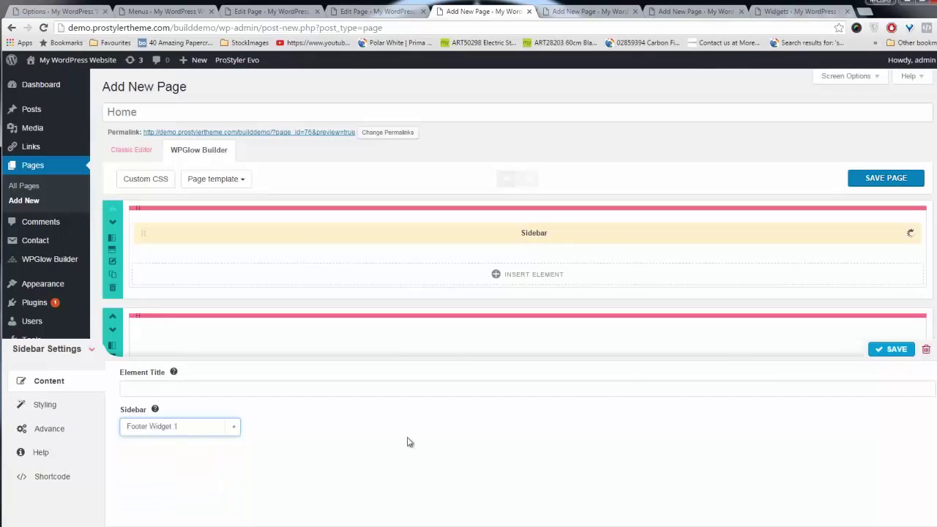
pyautogui.click(893, 350)
# Duplicate the sidebar element, move the copy into the last row, assign it Footer Widget 2 and save it.
pyautogui.scroll(-1, 842, 224)
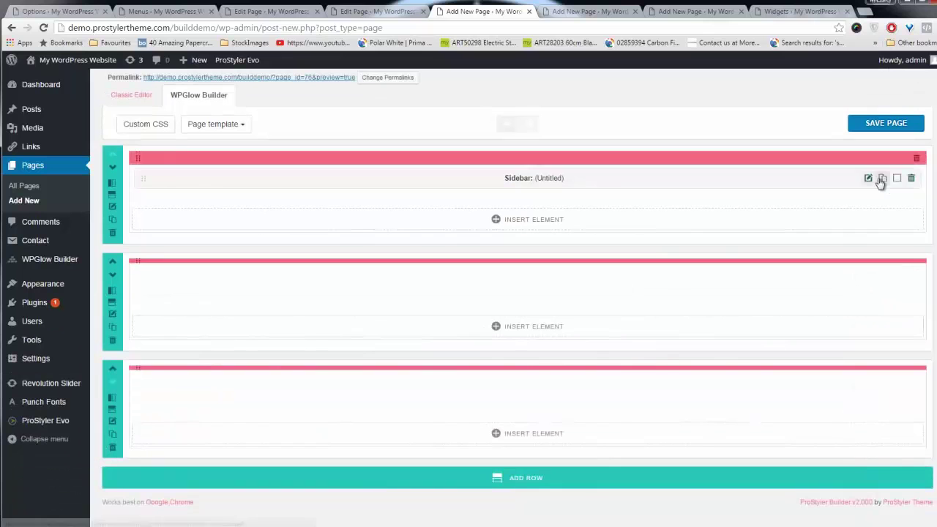
pyautogui.click(882, 180)
pyautogui.moveTo(141, 269); pyautogui.dragTo(156, 401)
pyautogui.click(867, 393)
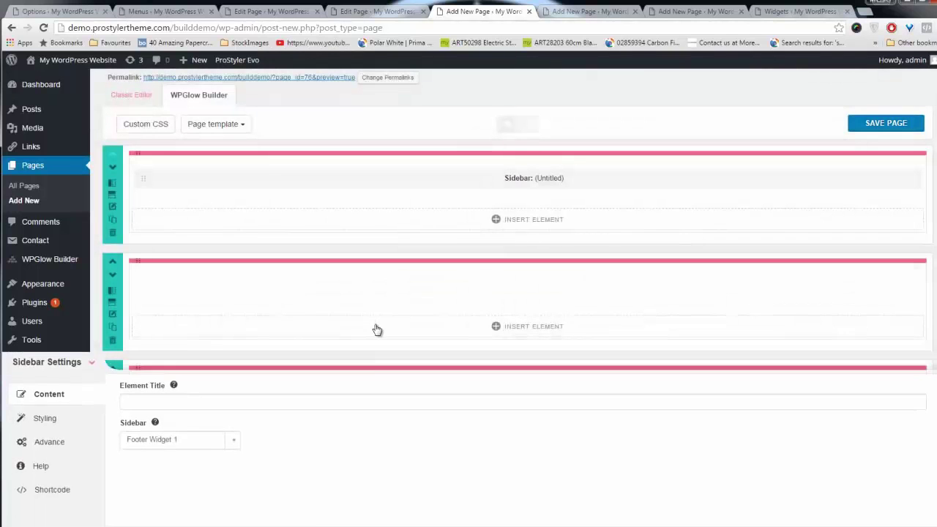
pyautogui.click(234, 427)
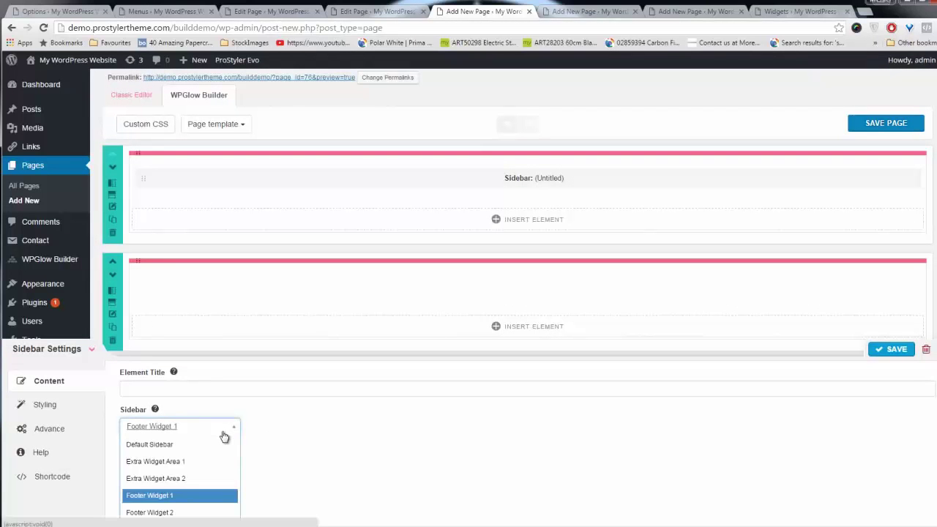
pyautogui.click(175, 513)
pyautogui.click(406, 383)
pyautogui.click(883, 350)
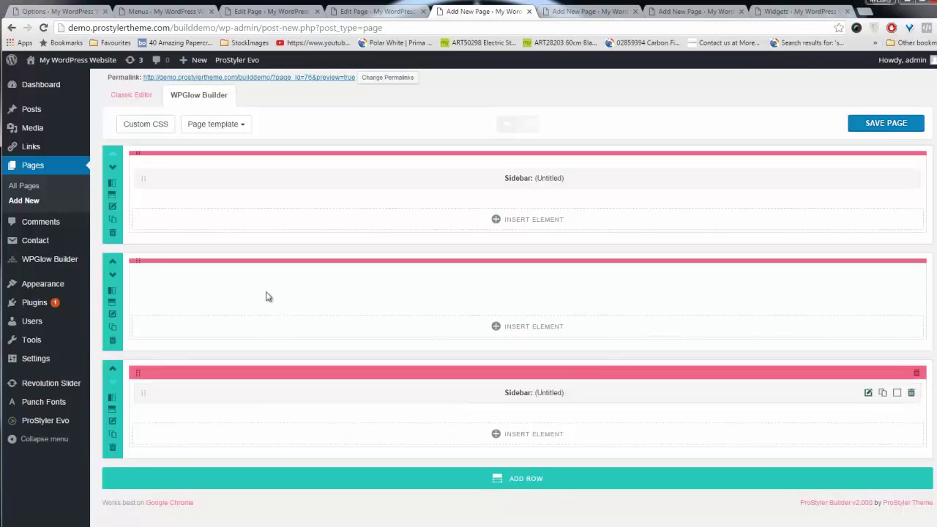
# Open the Widgets page in a new tab and add a Shortcode Widget to Footer Widget 2 displaying the Footer page.
pyautogui.moveTo(44, 283)
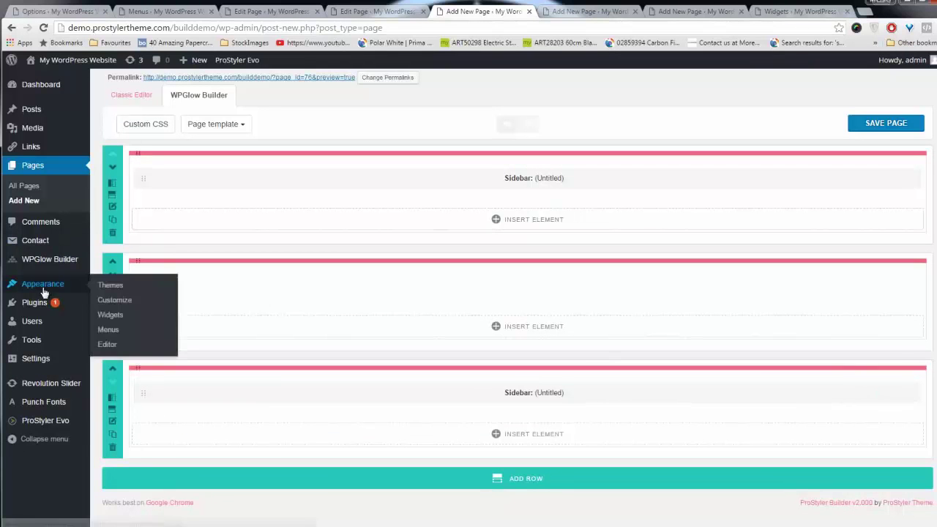
pyautogui.middleClick(111, 320)
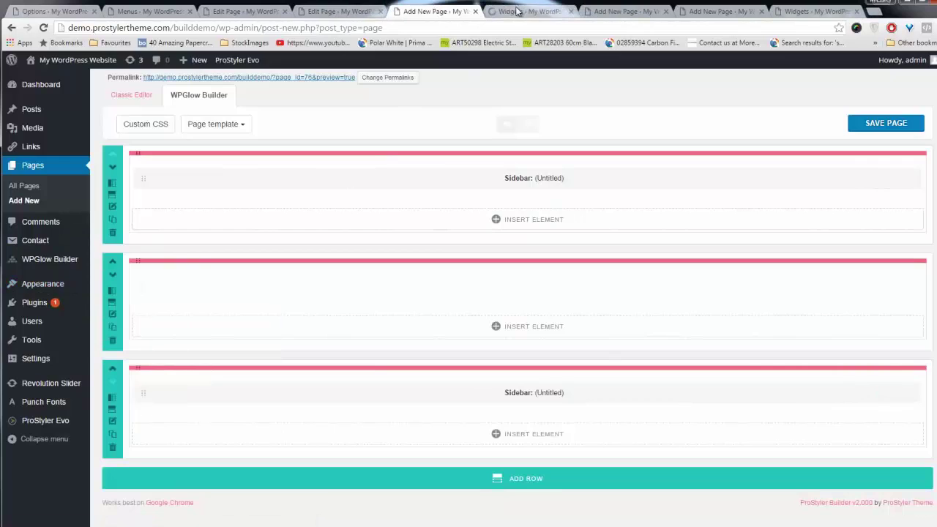
pyautogui.click(516, 11)
pyautogui.scroll(-2, 331, 380)
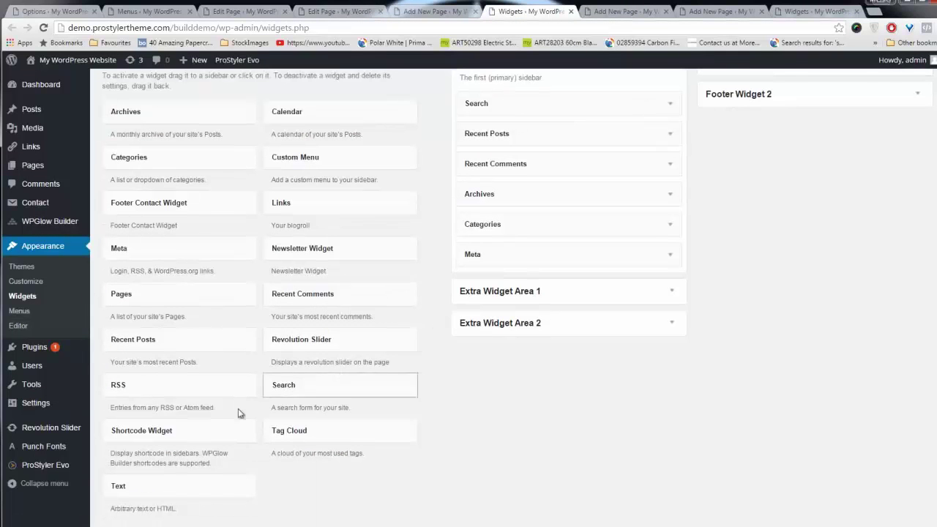
pyautogui.moveTo(139, 437); pyautogui.dragTo(769, 131)
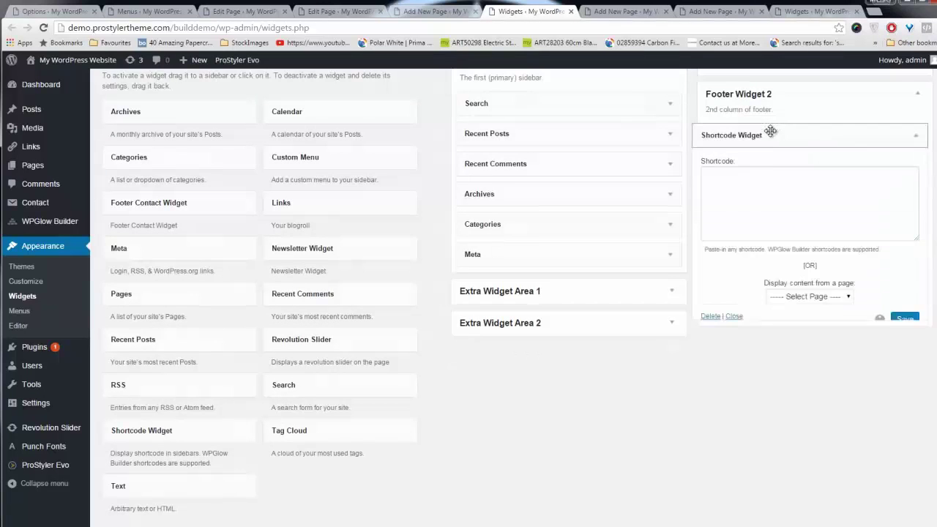
pyautogui.scroll(1, 787, 292)
pyautogui.click(793, 354)
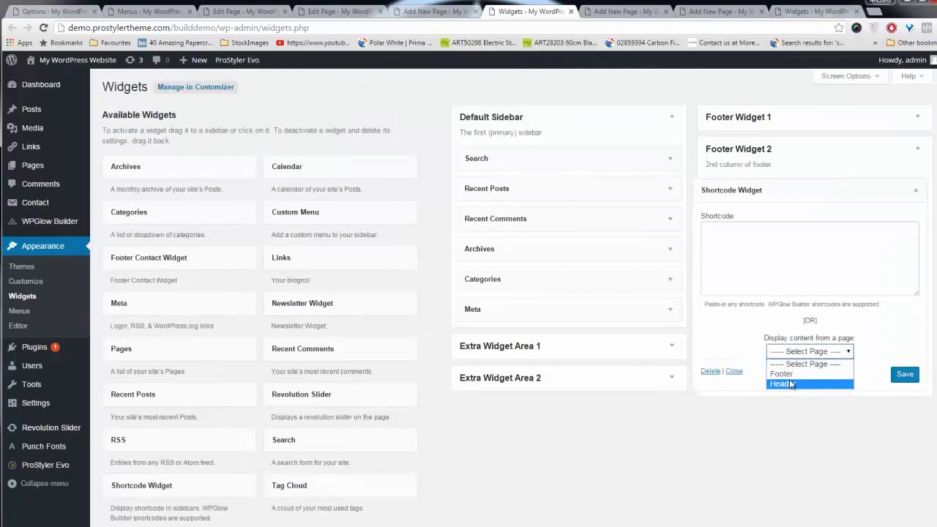
pyautogui.click(791, 374)
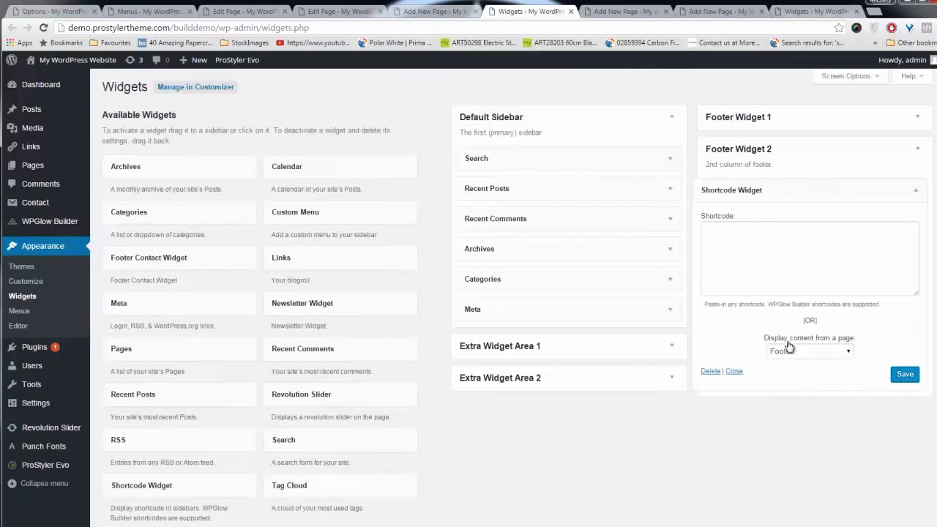
# Add a Shortcode Widget to Footer Widget 1, set it to display the Header page and save it.
pyautogui.moveTo(167, 495); pyautogui.dragTo(765, 130)
pyautogui.click(808, 320)
pyautogui.click(805, 350)
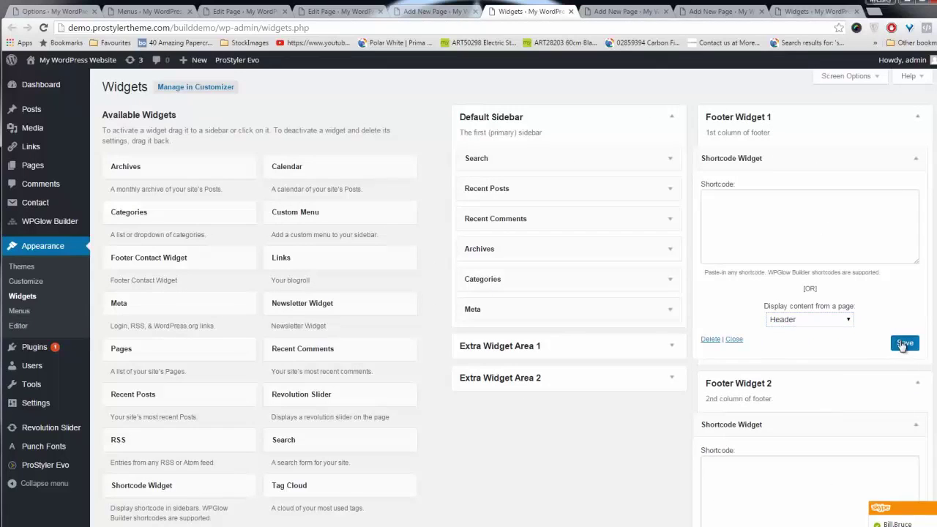
# Return to the Home page's builder and insert a Heading element in the empty middle row.
pyautogui.click(397, 13)
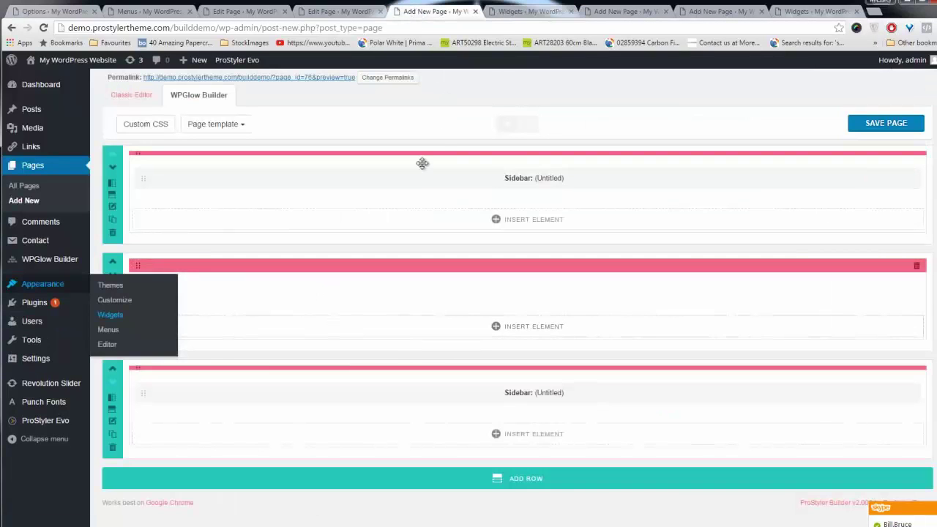
pyautogui.click(447, 333)
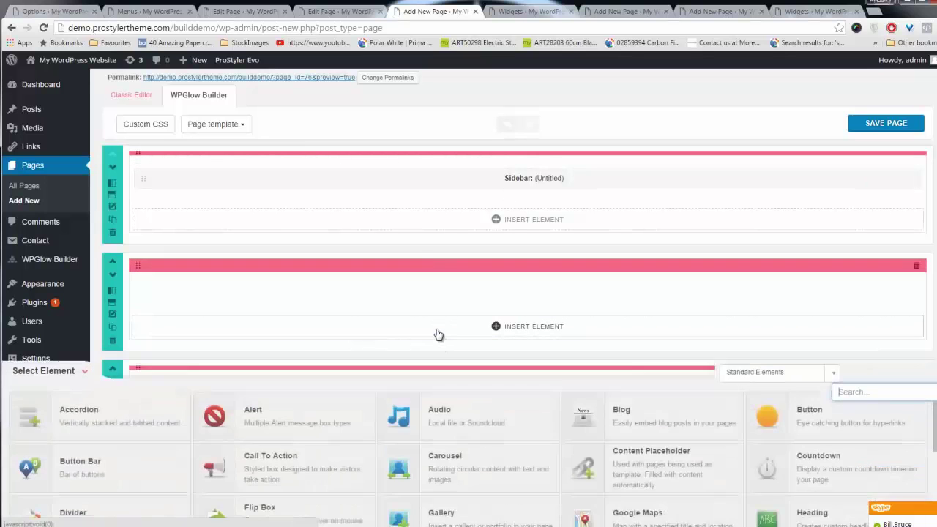
pyautogui.scroll(-1, 469, 472)
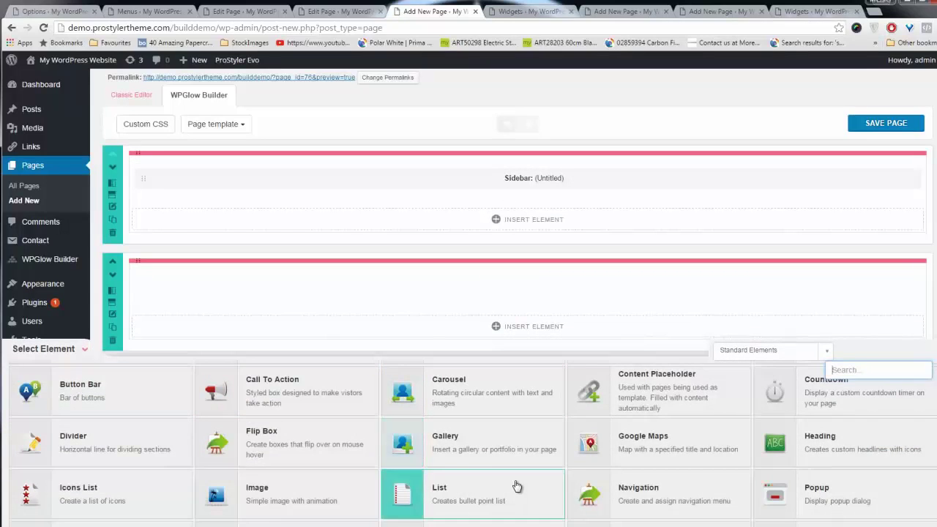
pyautogui.click(775, 443)
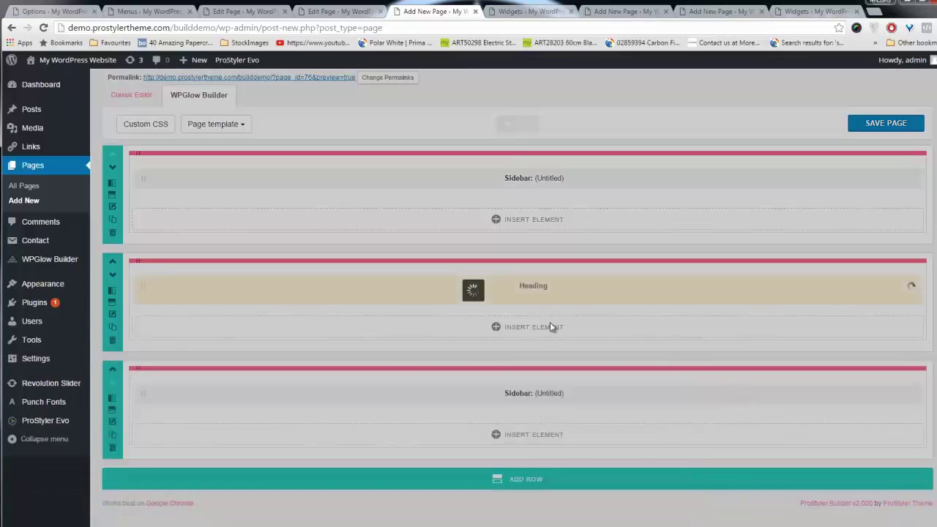
# Set the heading's text to "Welcome To Our Website" and its colour to white (#ffffff).
pyautogui.moveTo(186, 464); pyautogui.dragTo(112, 465)
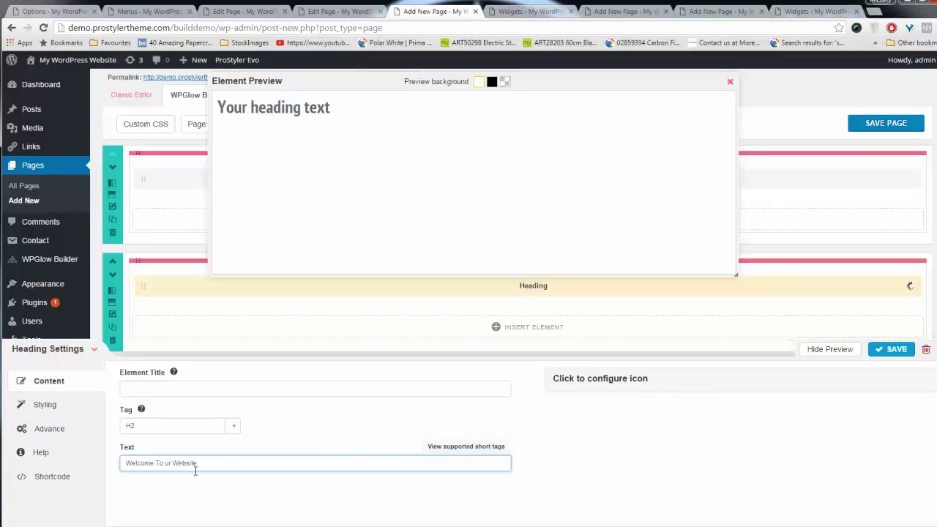
pyautogui.click(236, 389)
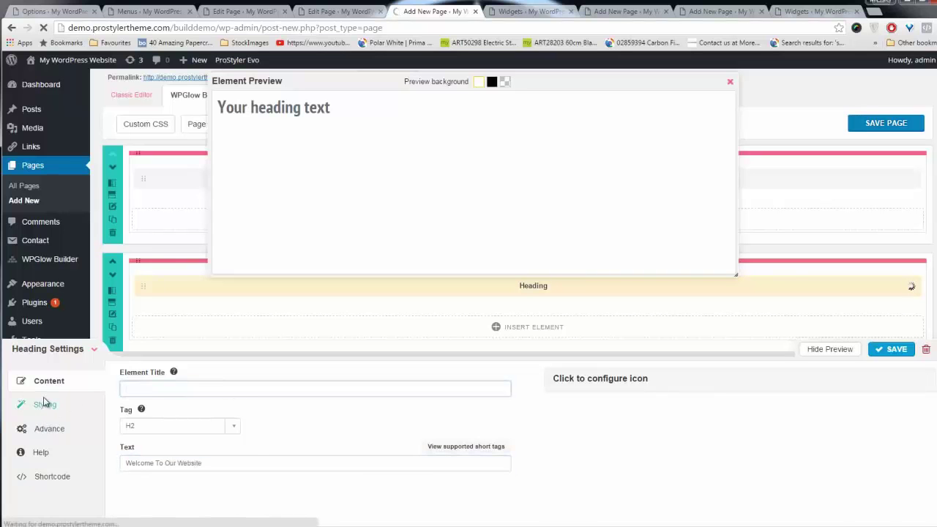
pyautogui.click(44, 404)
pyautogui.scroll(-1, 236, 445)
pyautogui.scroll(-1, 219, 445)
pyautogui.click(154, 427)
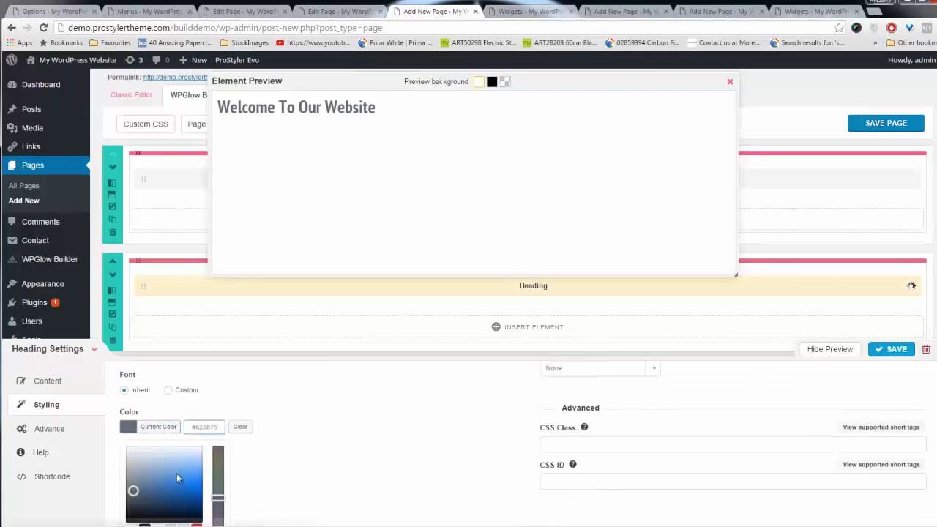
pyautogui.scroll(-1, 211, 479)
pyautogui.click(131, 475)
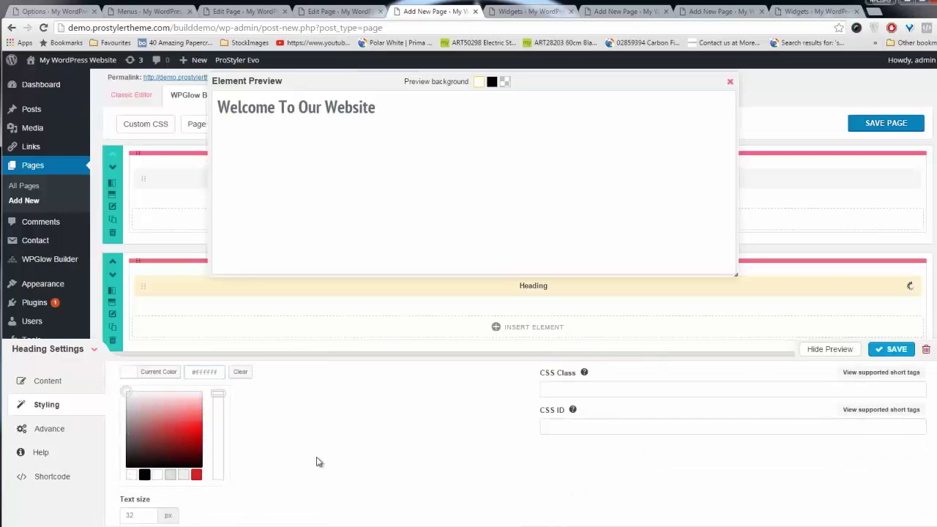
# Set the heading's text size to 50 px, preview it on black, centre its alignment and save the element.
pyautogui.click(320, 458)
pyautogui.click(128, 466)
pyautogui.write('50')
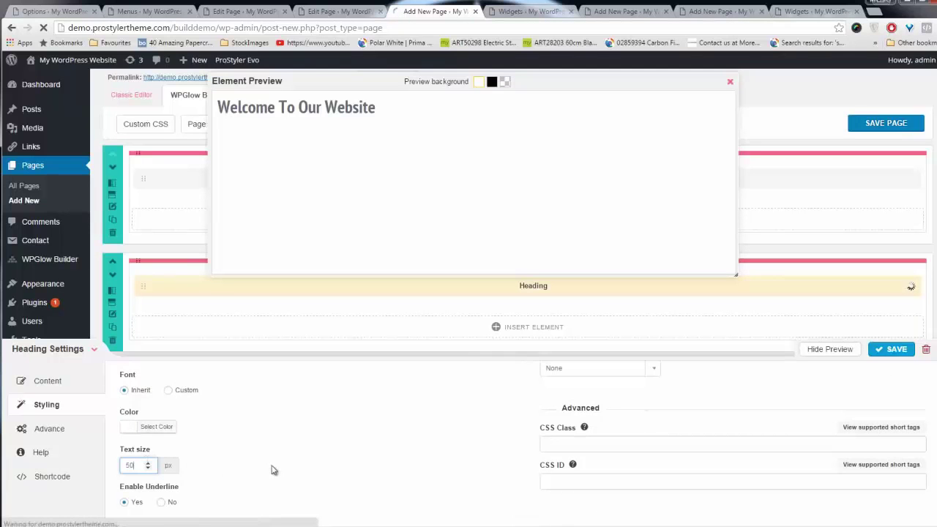
pyautogui.click(491, 82)
pyautogui.scroll(3, 147, 395)
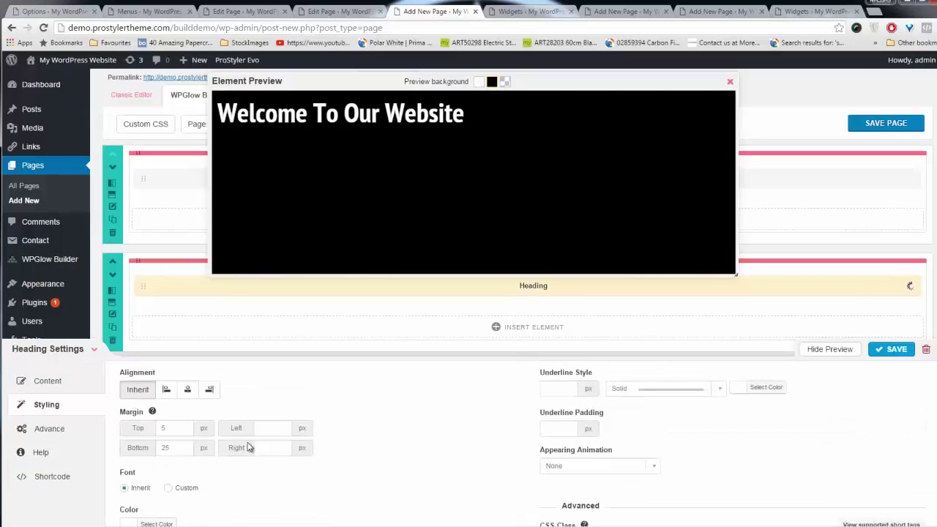
pyautogui.click(187, 391)
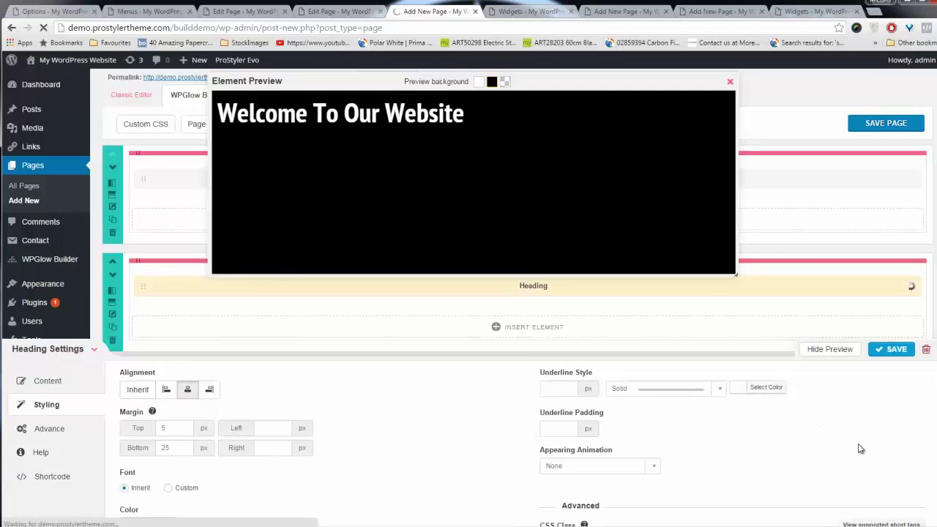
pyautogui.click(886, 350)
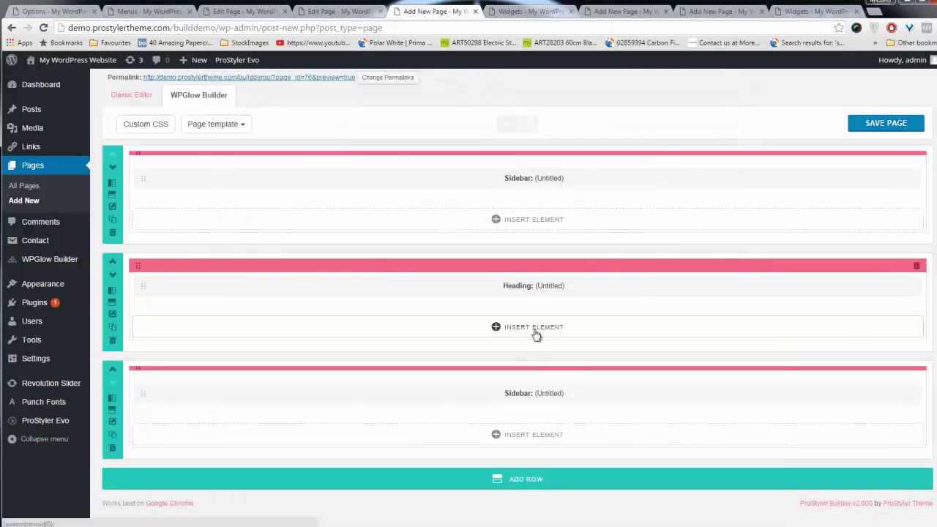
# Add a Spacer below the heading, disabled on mobile and small screens, then duplicate it and move the copy above the heading.
pyautogui.click(532, 329)
pyautogui.scroll(-5, 371, 421)
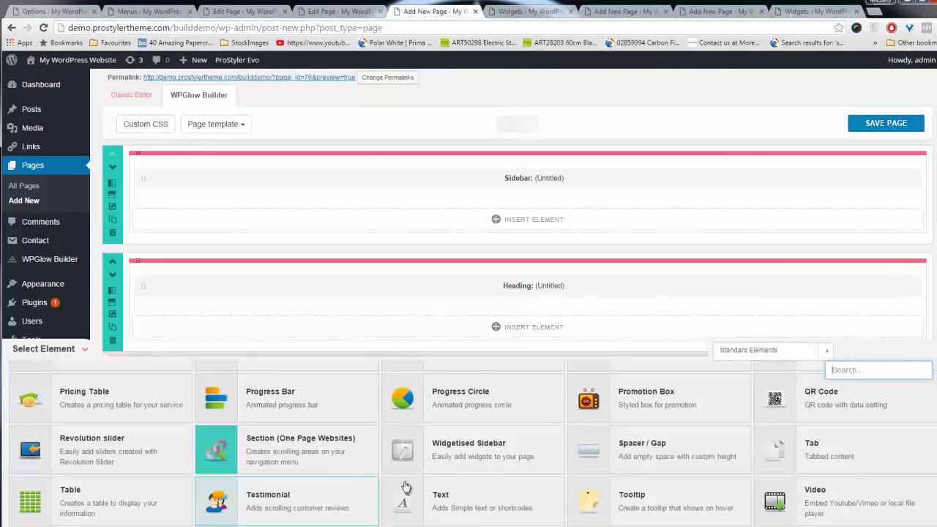
pyautogui.click(606, 446)
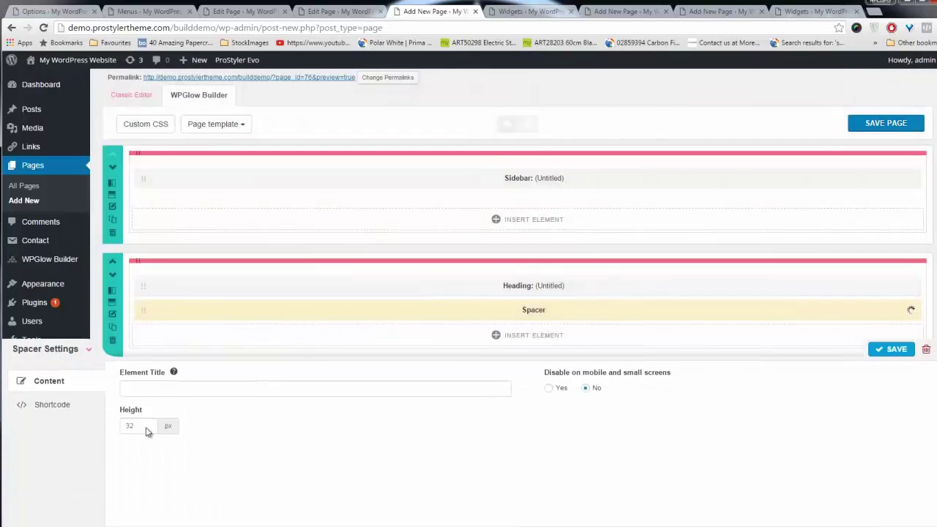
pyautogui.click(549, 389)
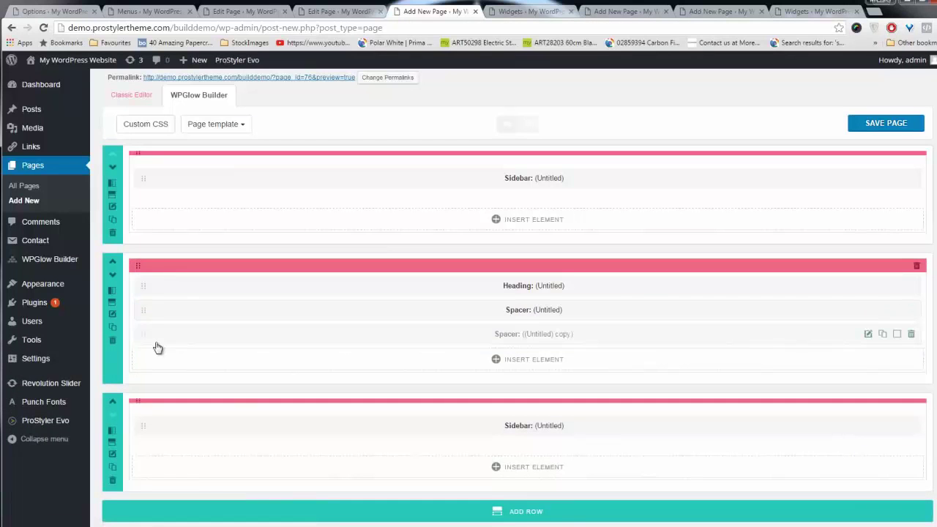
pyautogui.moveTo(142, 334); pyautogui.dragTo(147, 288)
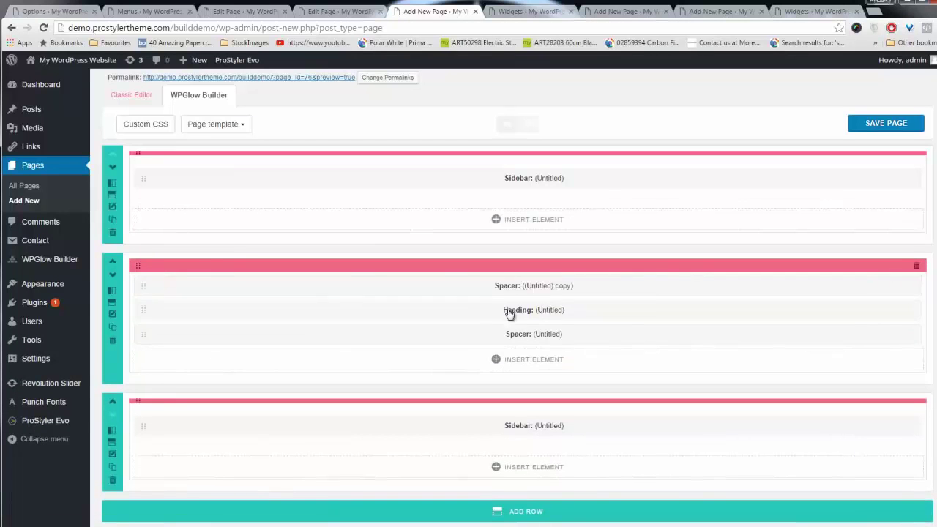
# Make the middle row full width and give it the image background businessman3232.jpg from the media library.
pyautogui.click(113, 314)
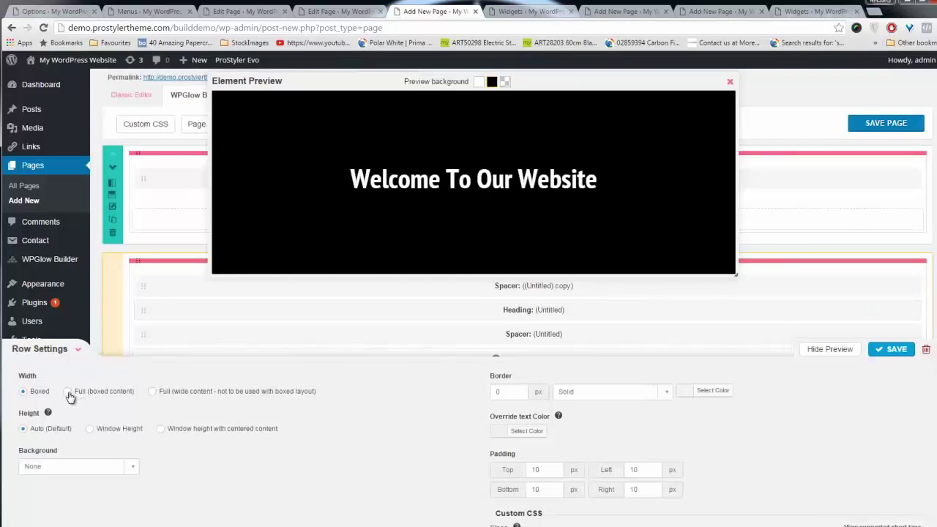
pyautogui.click(131, 468)
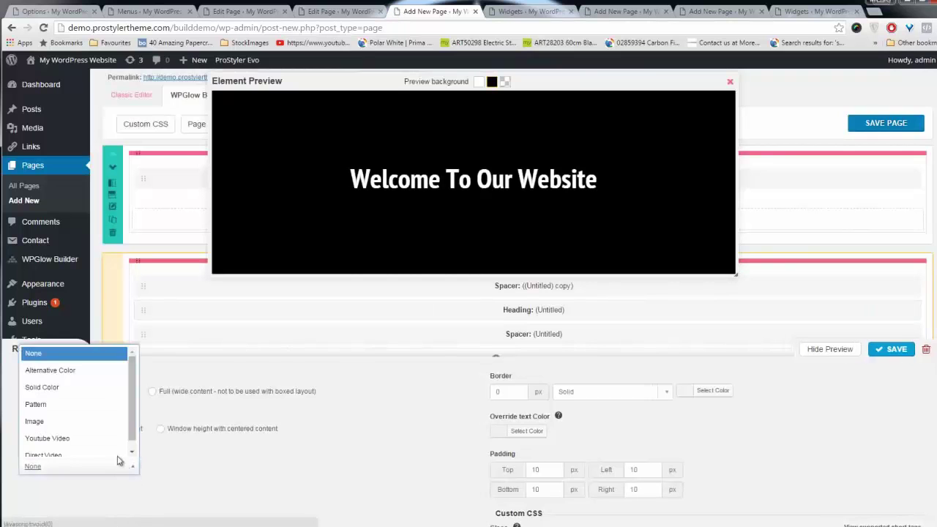
pyautogui.click(73, 414)
pyautogui.click(424, 505)
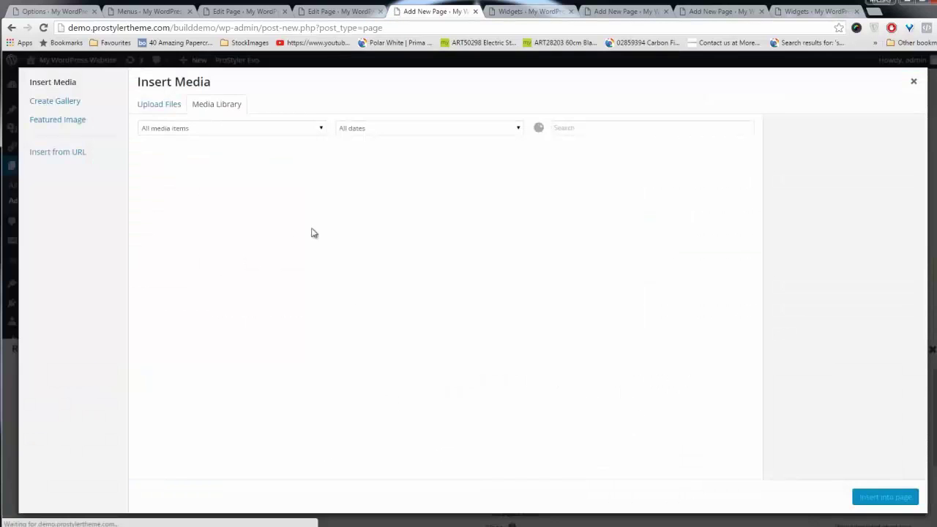
pyautogui.click(324, 195)
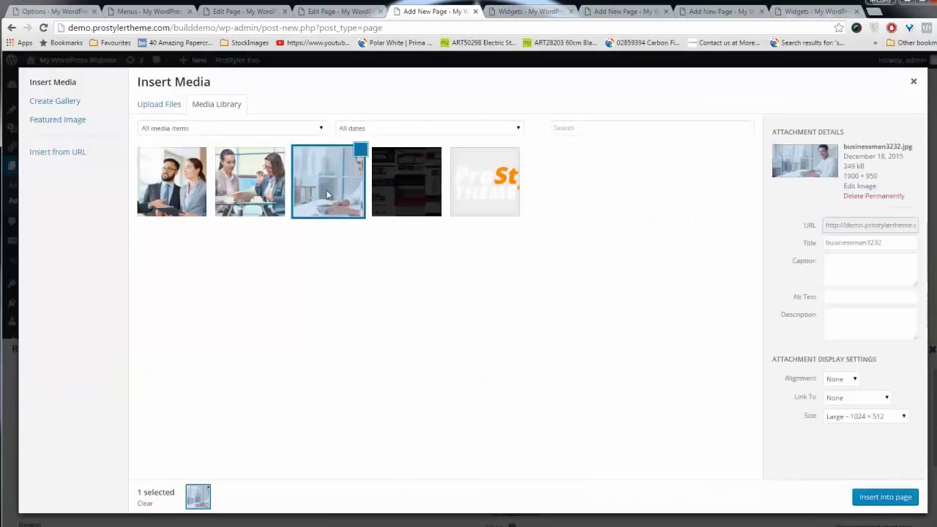
pyautogui.click(884, 500)
# Fit the row's background image to the sides without repeat, position it at top centre and save the row.
pyautogui.scroll(-2, 271, 425)
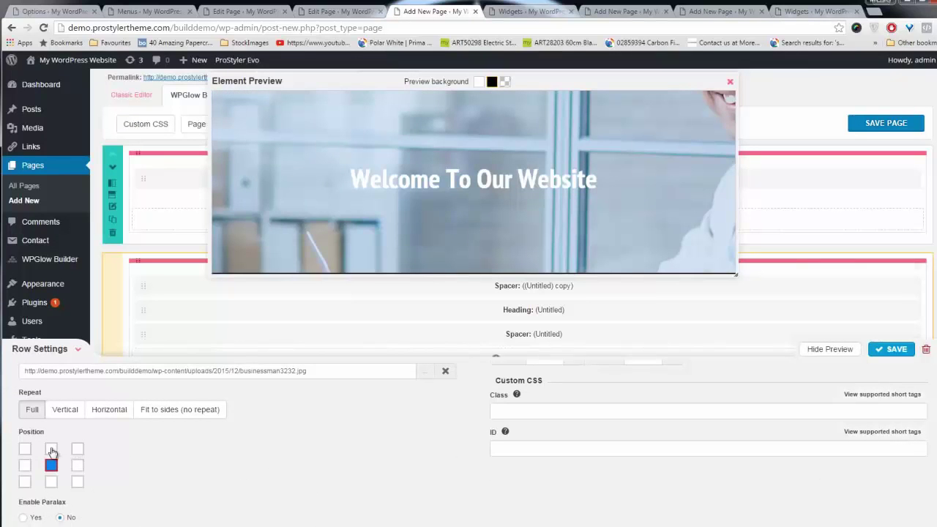
pyautogui.click(51, 449)
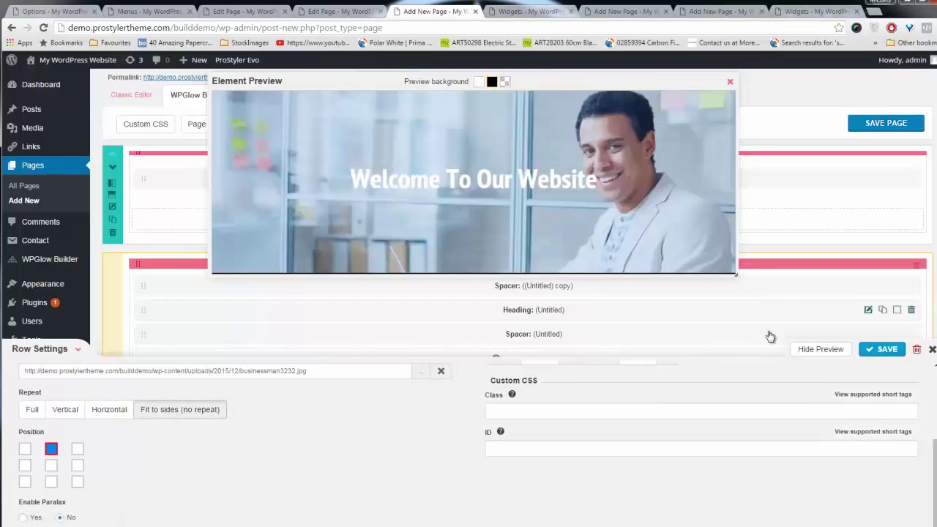
pyautogui.click(883, 350)
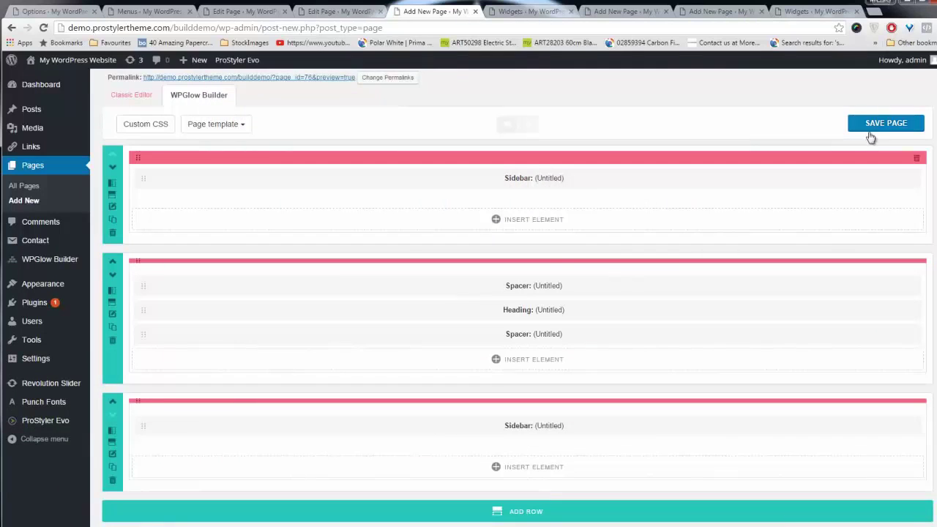
# Change the Home page's template from the default one and publish the page.
pyautogui.scroll(-5, 820, 291)
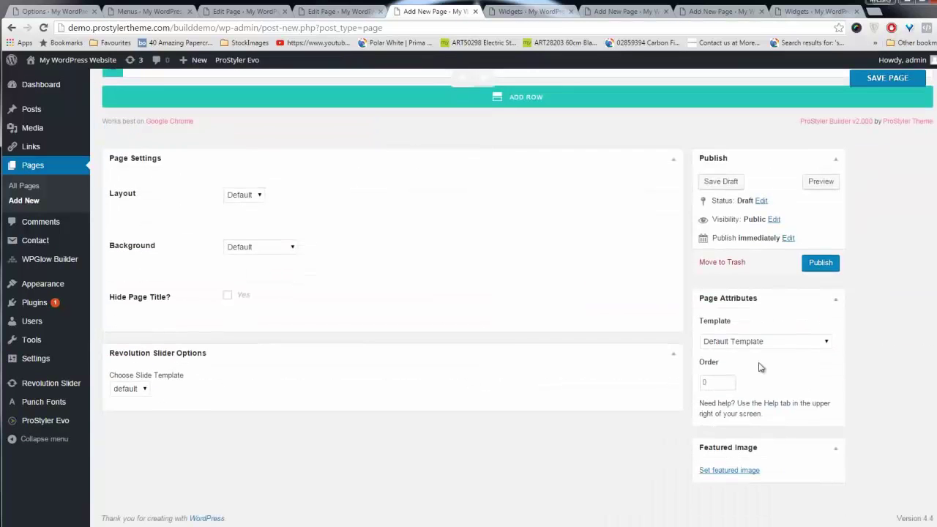
pyautogui.click(745, 342)
pyautogui.click(744, 363)
pyautogui.click(821, 265)
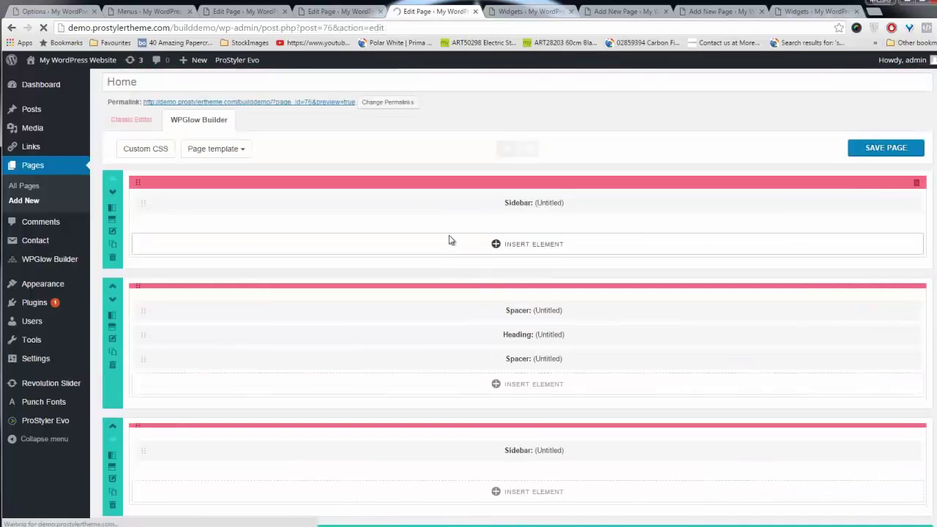
# Open the published Home page in a new tab and check its header, heading row and footer.
pyautogui.rightClick(247, 167)
pyautogui.click(269, 170)
pyautogui.click(489, 15)
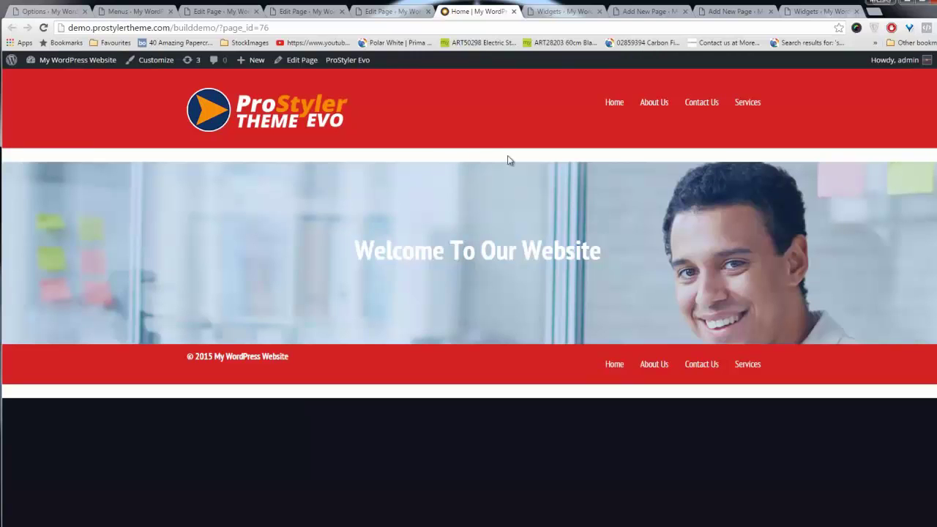
# Set the bottom margin of the first row's sidebar element to 0 and save the Home page.
pyautogui.click(388, 12)
pyautogui.click(869, 268)
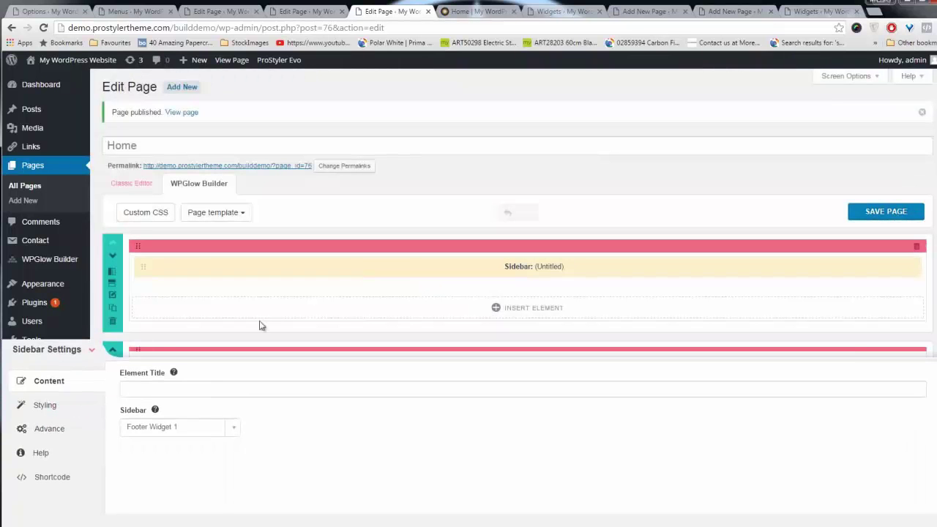
pyautogui.click(61, 406)
pyautogui.doubleClick(174, 409)
pyautogui.write('0')
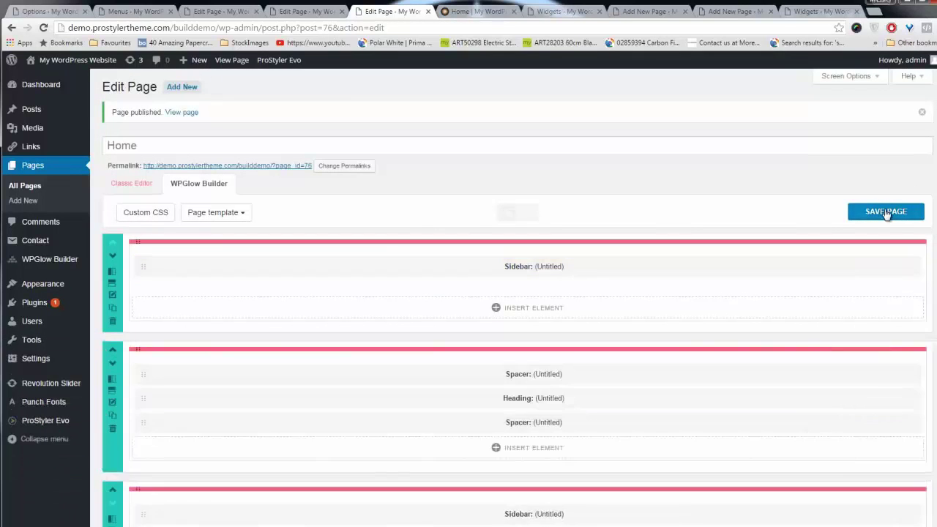
pyautogui.click(884, 212)
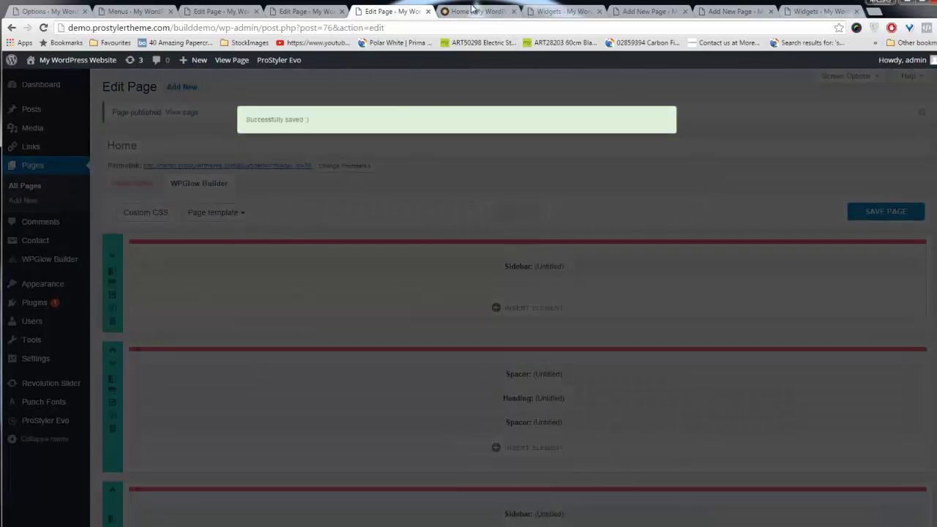
# Reload the published Home page to check the spacing under the header, then return to its builder.
pyautogui.click(474, 11)
pyautogui.click(43, 28)
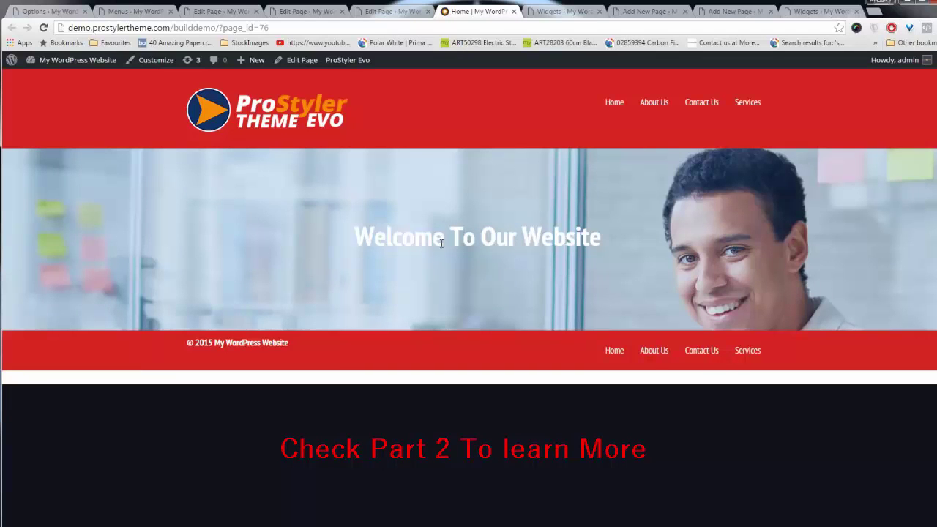
pyautogui.click(395, 13)
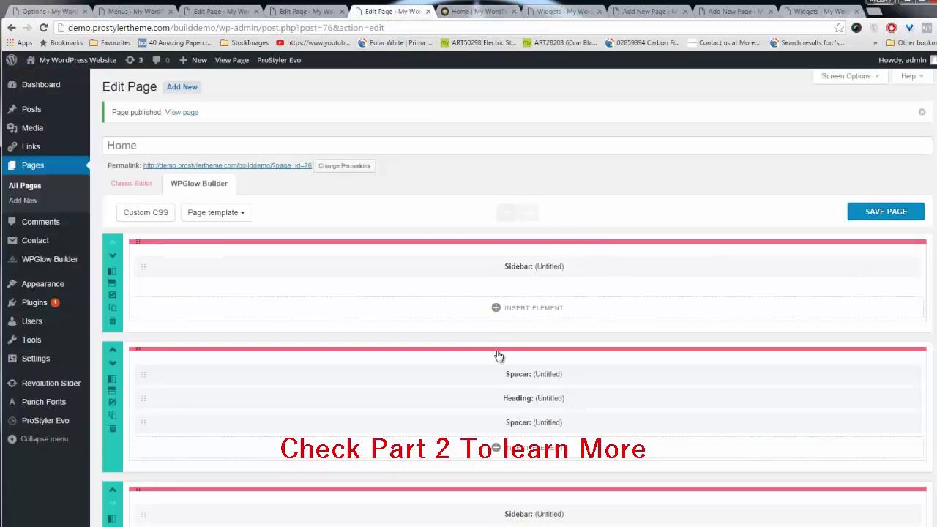